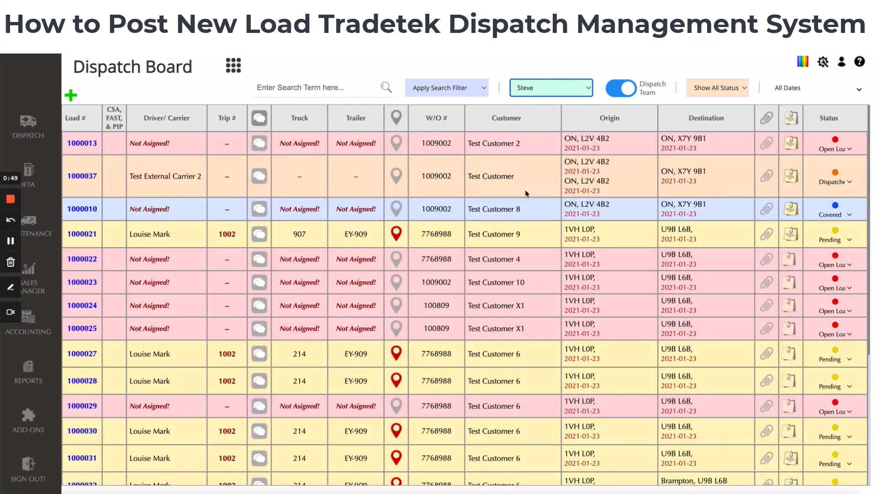
Filter the dispatch board to show loads for the Demo dispatcher
scroll(527, 193, "down", 2)
scroll(525, 189, "up", 3)
left_click(546, 84)
left_click(534, 77)
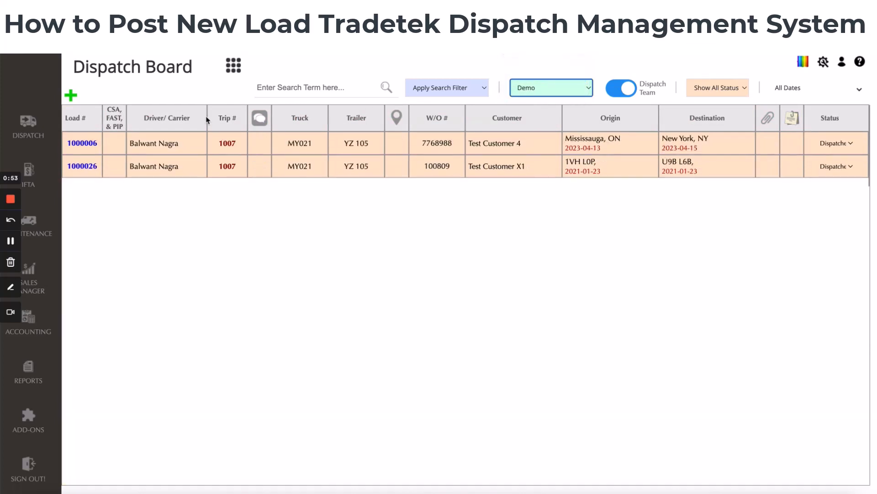
Open a new load form and choose ENERGY TRANSPORTATION as the customer
mouse_move(72, 97)
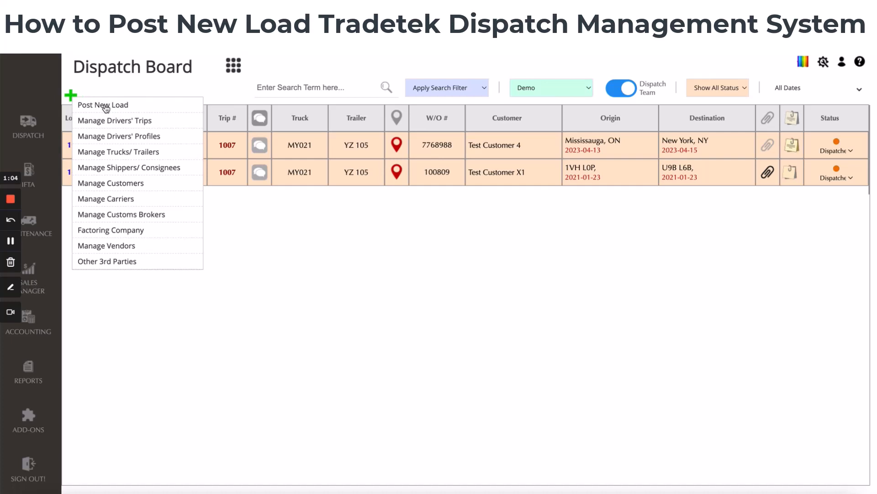
left_click(106, 106)
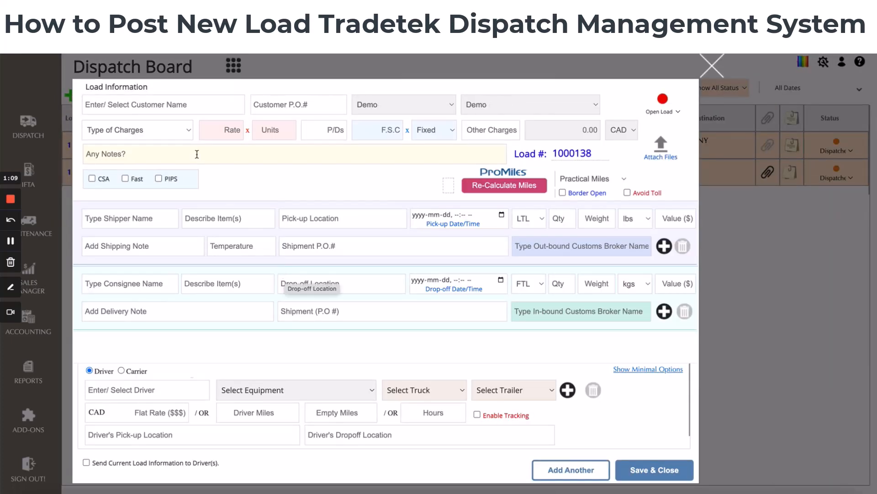
left_click(186, 104)
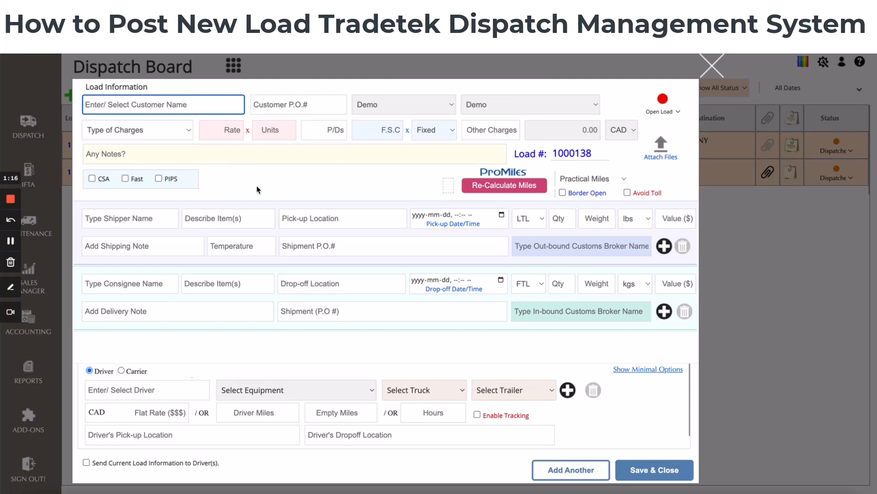
type("a")
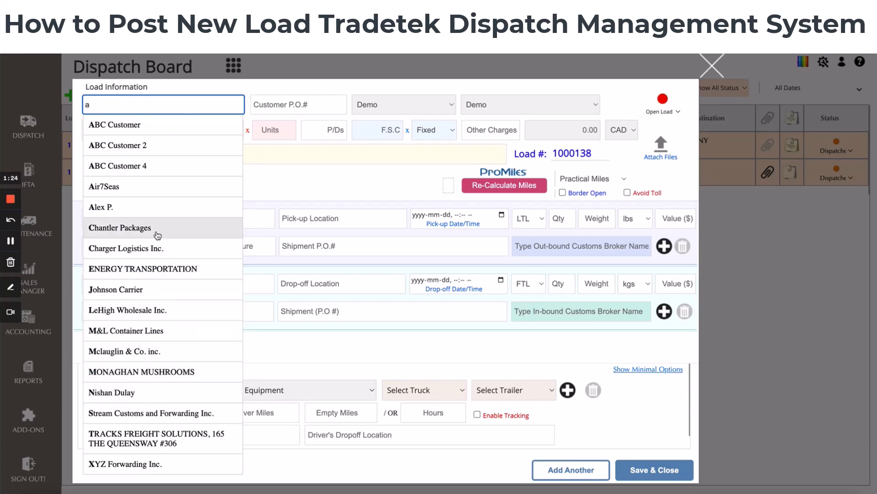
left_click(157, 275)
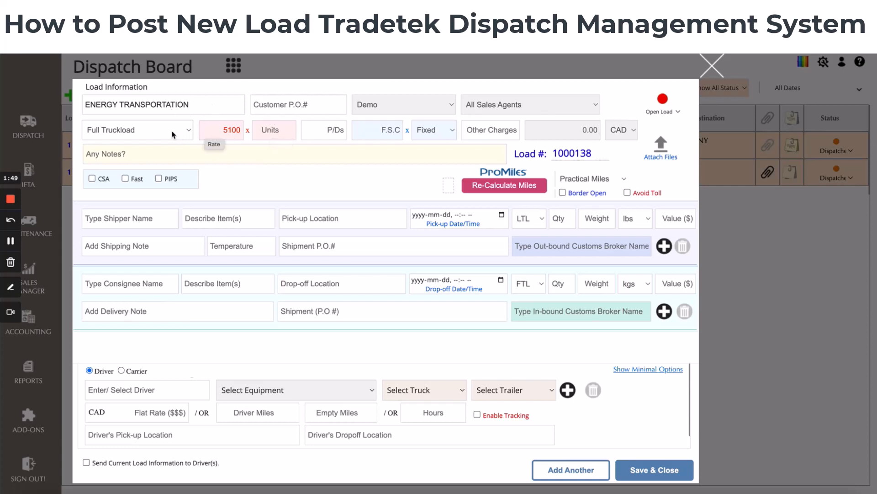
Set the load's units to 1 and the rate to 3200
left_click(273, 130)
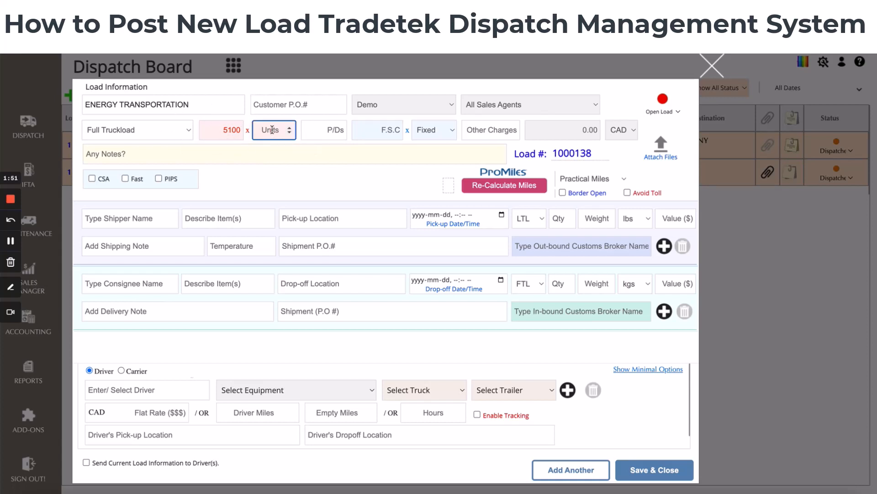
type("12")
key("BackSpace")
left_click(225, 130)
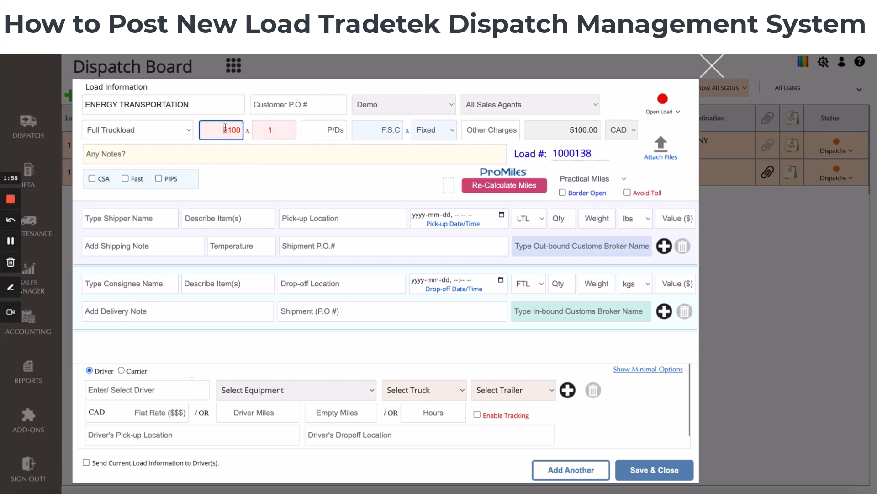
left_click_drag(224, 129, 227, 129)
type("3")
key("BackSpace")
type("2")
key("Tab")
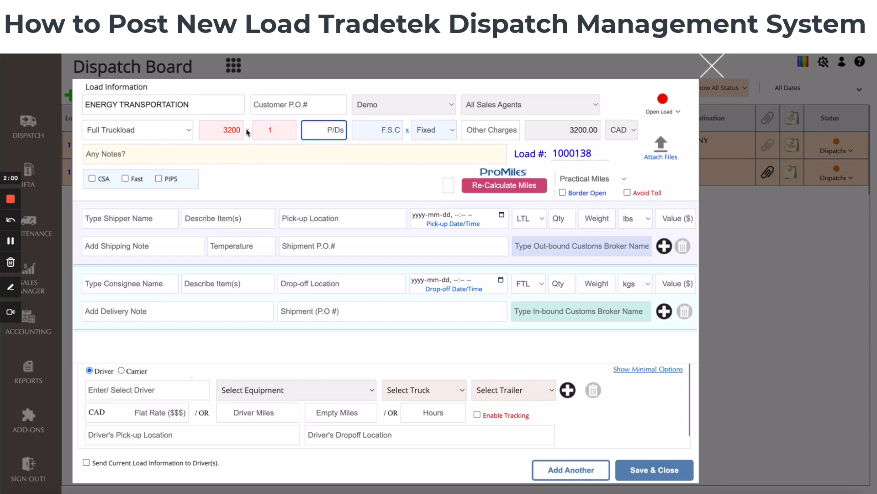
left_click(147, 133)
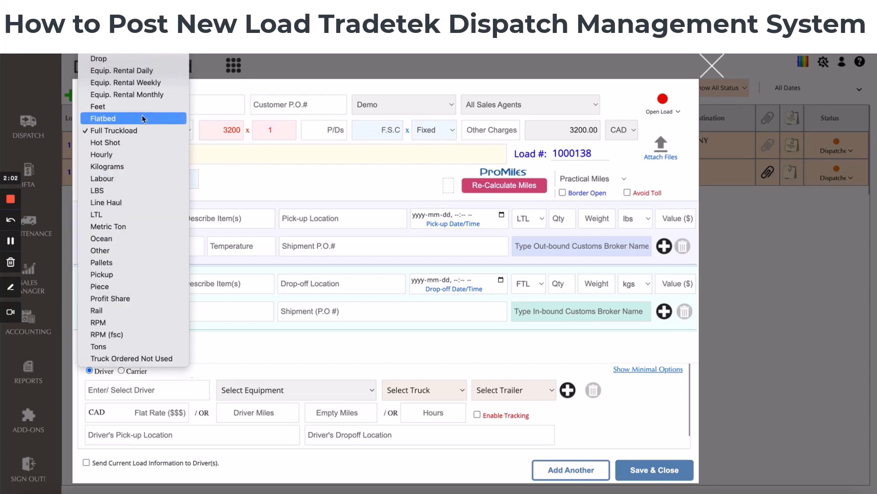
left_click(142, 118)
left_click(156, 130)
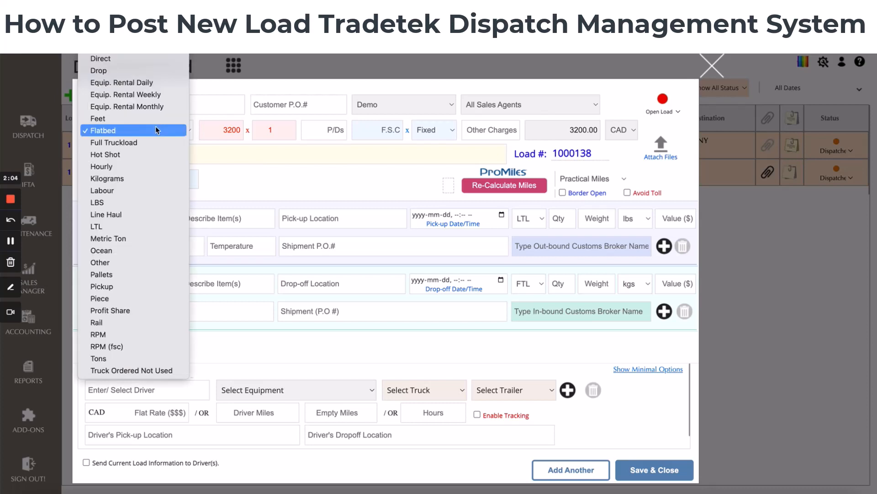
left_click(152, 145)
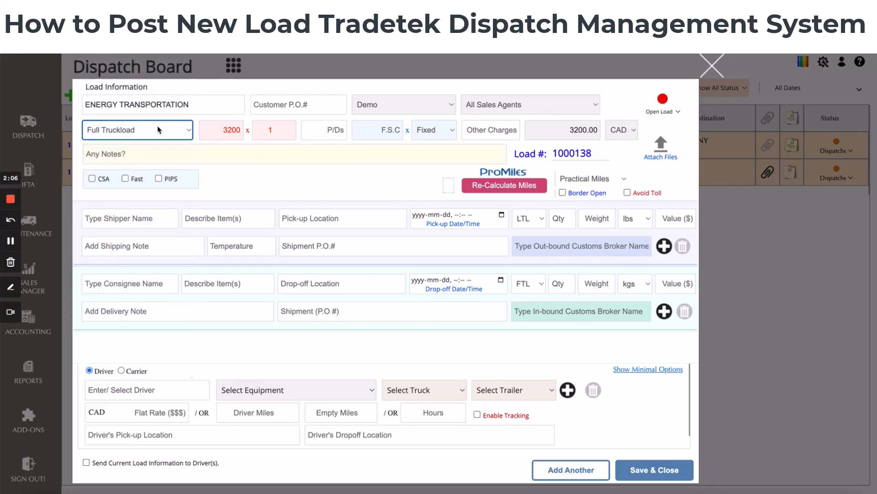
Select Demo as the sales agent and keep Demo as the dispatcher
left_click(495, 101)
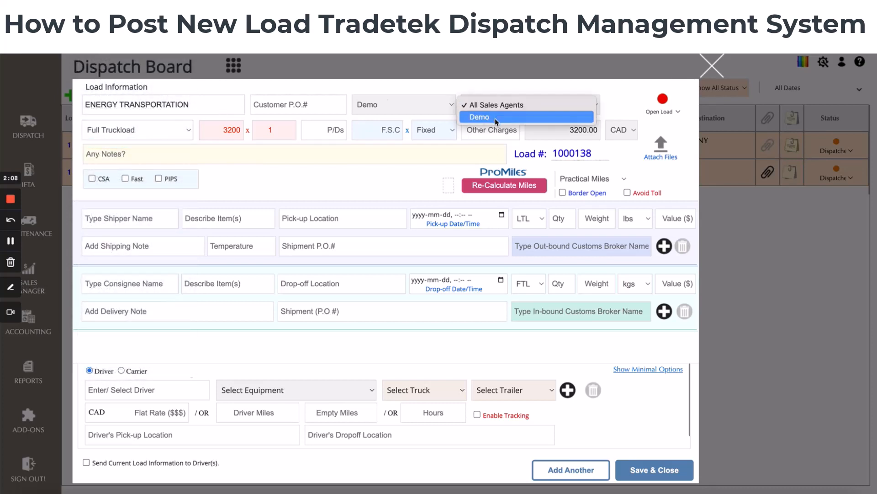
left_click(495, 118)
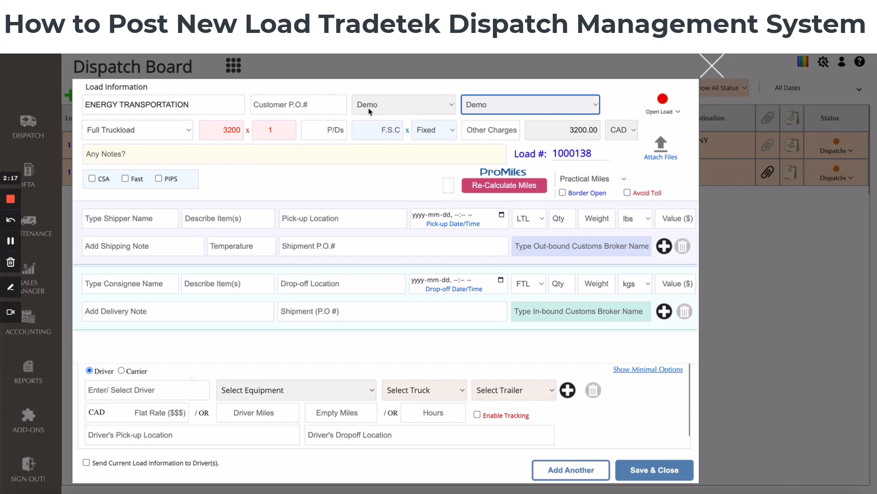
left_click(392, 109)
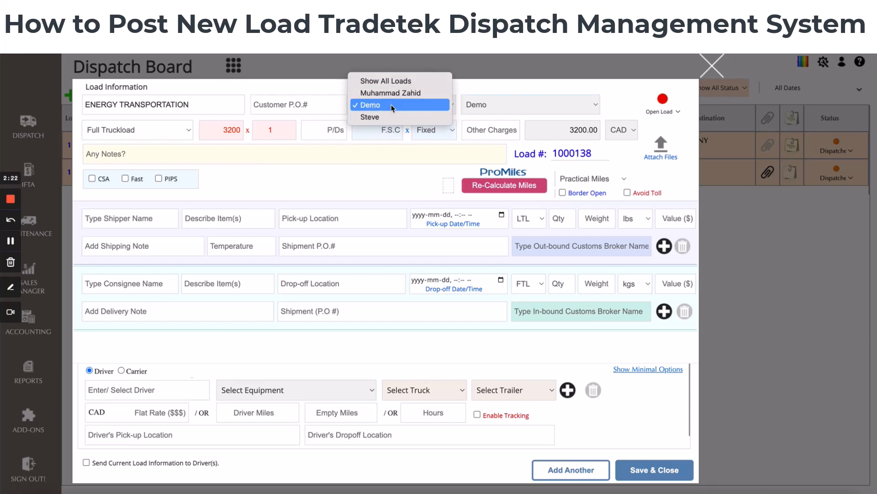
left_click(391, 105)
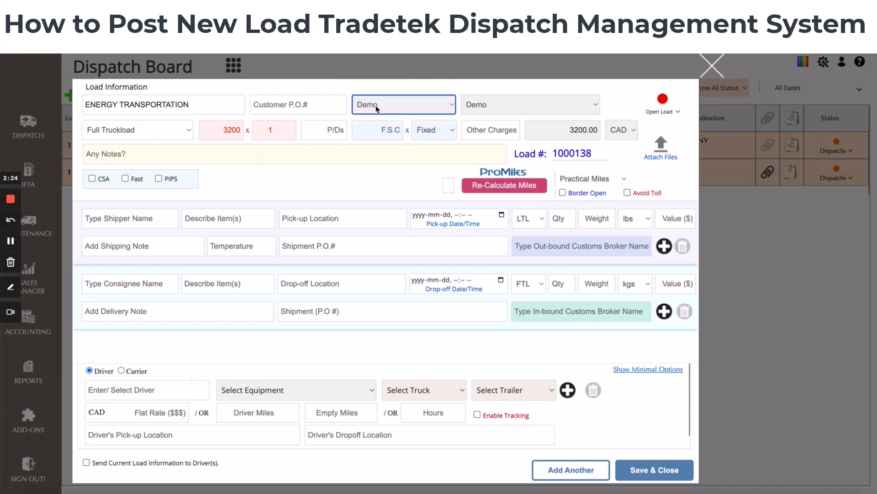
Fill in 100809 as the customer P.O. number from the suggestion
left_click(319, 100)
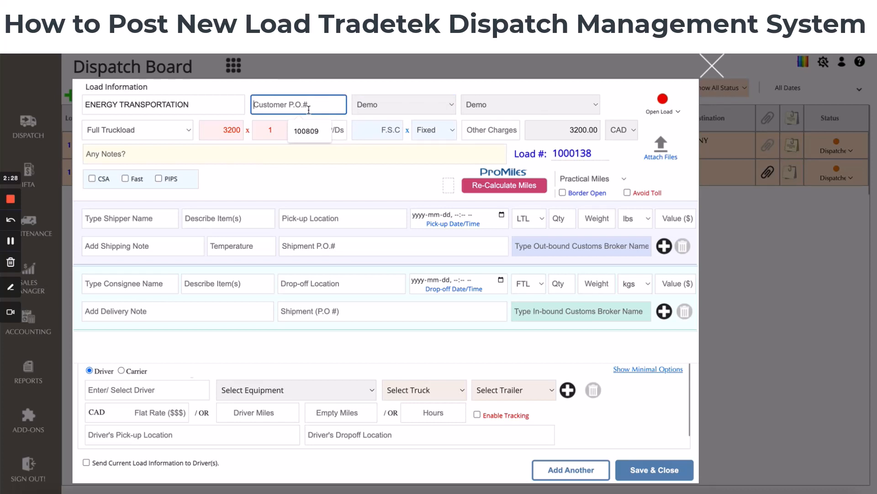
left_click(310, 133)
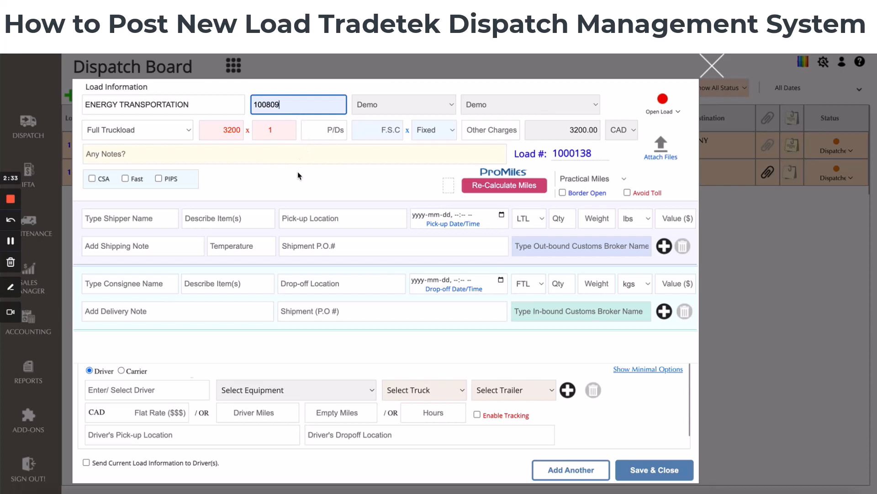
left_click(319, 129)
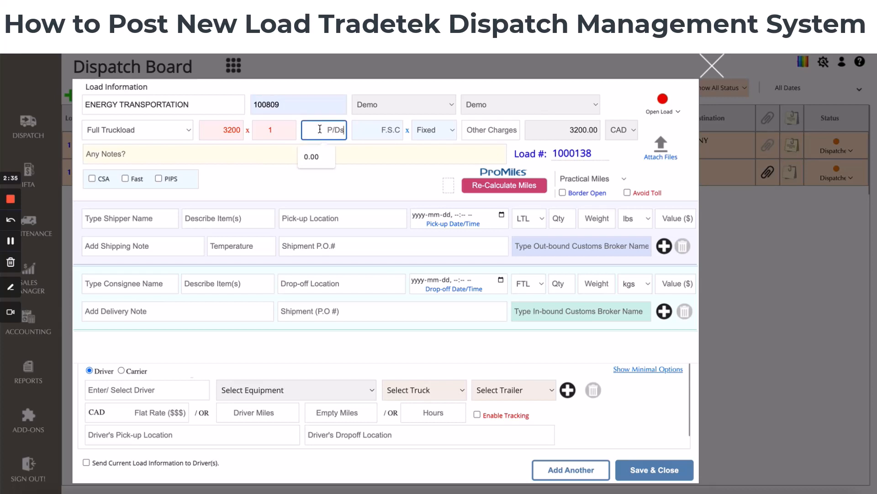
left_click(363, 180)
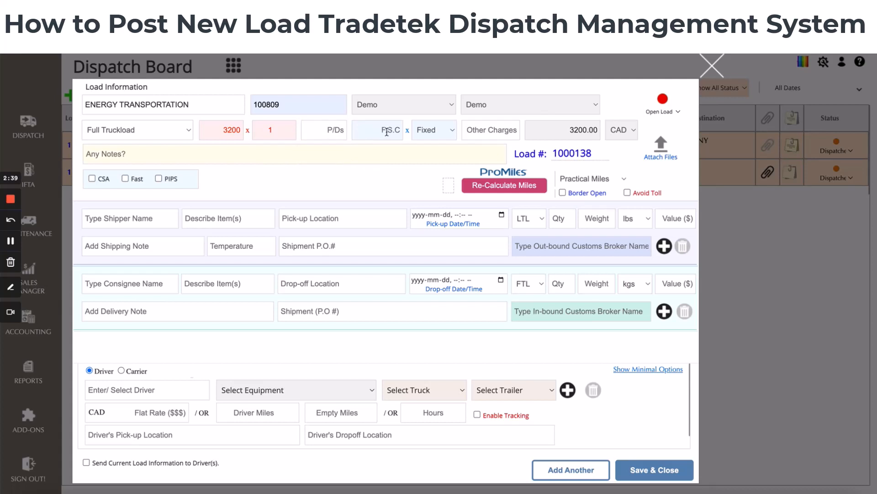
Set the fuel surcharge to 10 with the % type
left_click(441, 134)
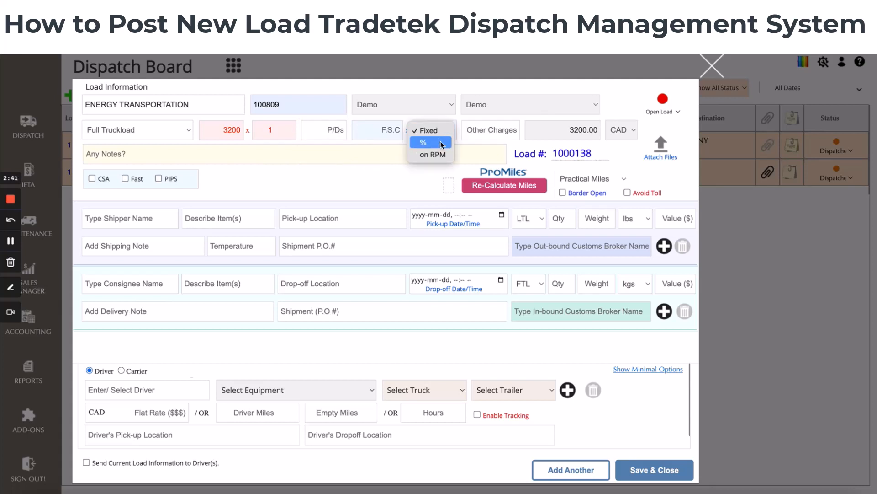
left_click(429, 130)
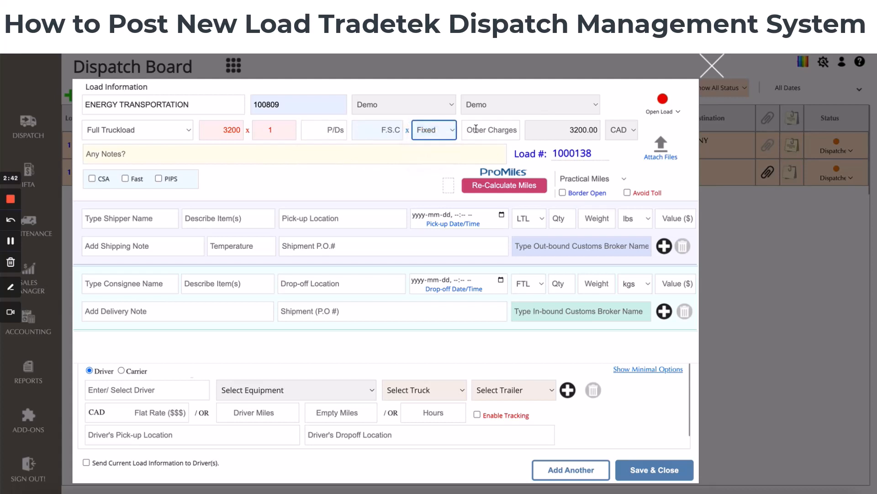
left_click(388, 130)
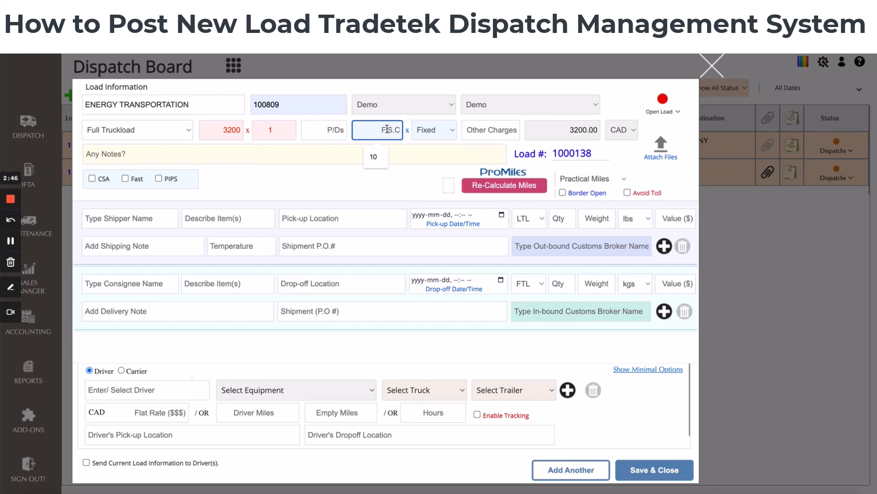
left_click(421, 131)
left_click(424, 141)
left_click(377, 128)
key("Down")
key("Return")
key("Tab")
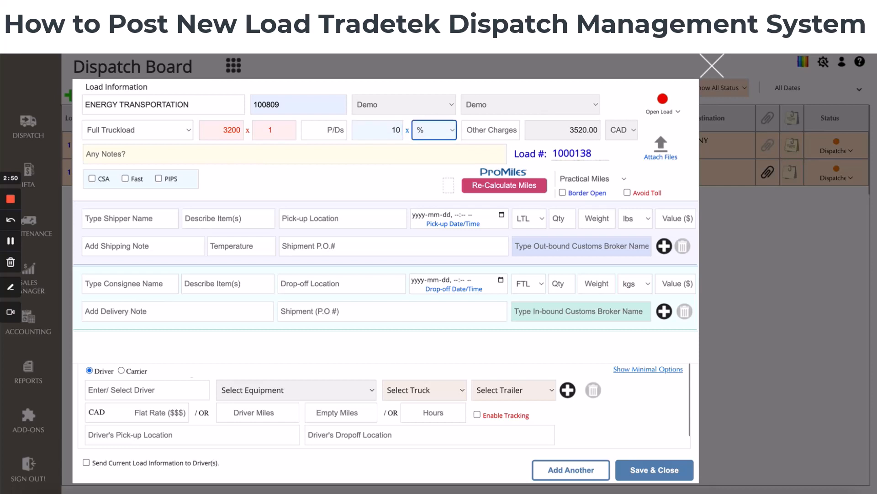
left_click(574, 132)
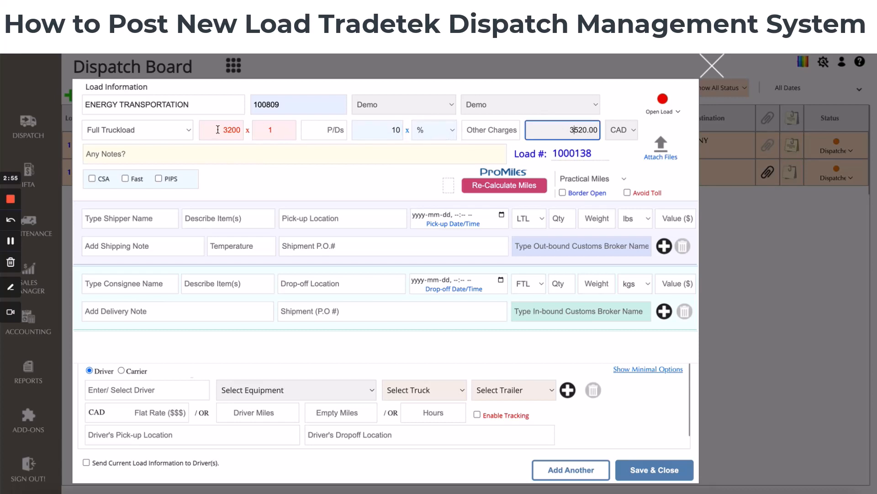
left_click_drag(571, 130, 597, 131)
left_click(438, 177)
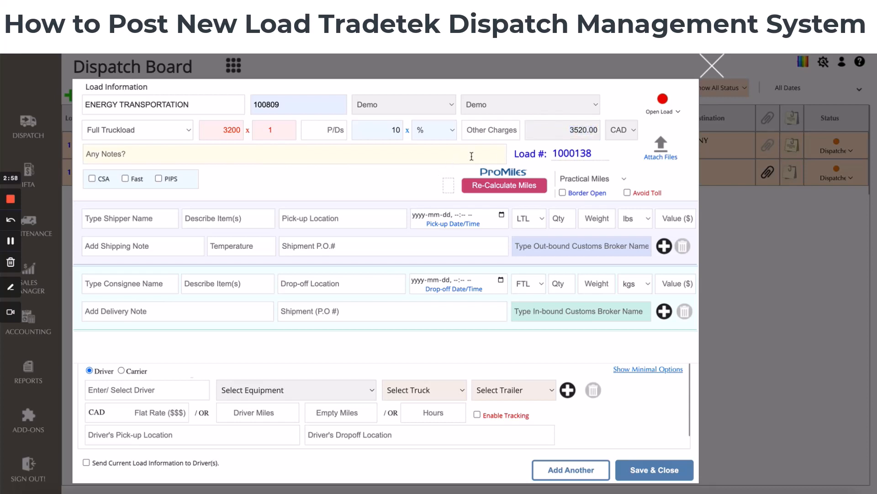
left_click(633, 133)
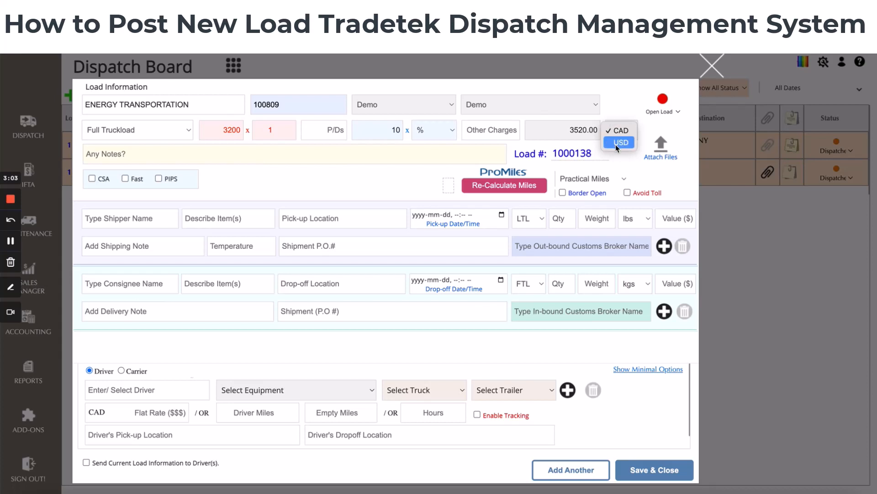
left_click(394, 181)
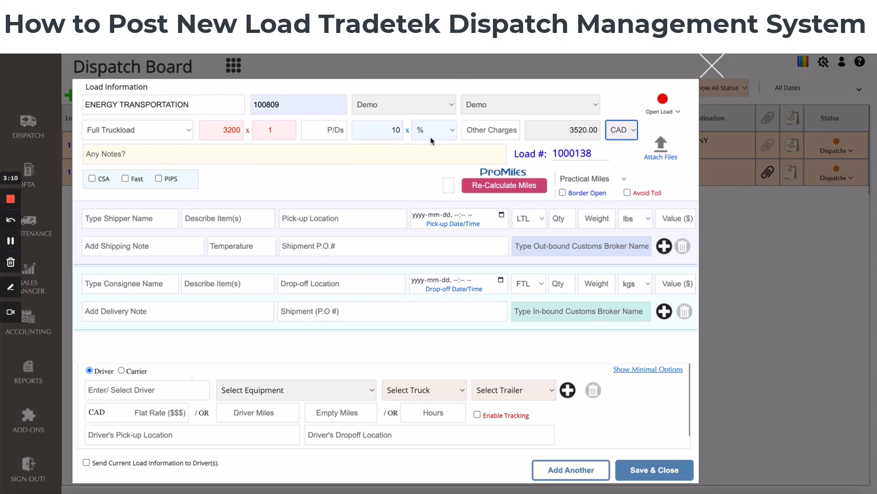
Add a new other charge named My New Demo Charges and close the Other Charges dialog
left_click(493, 131)
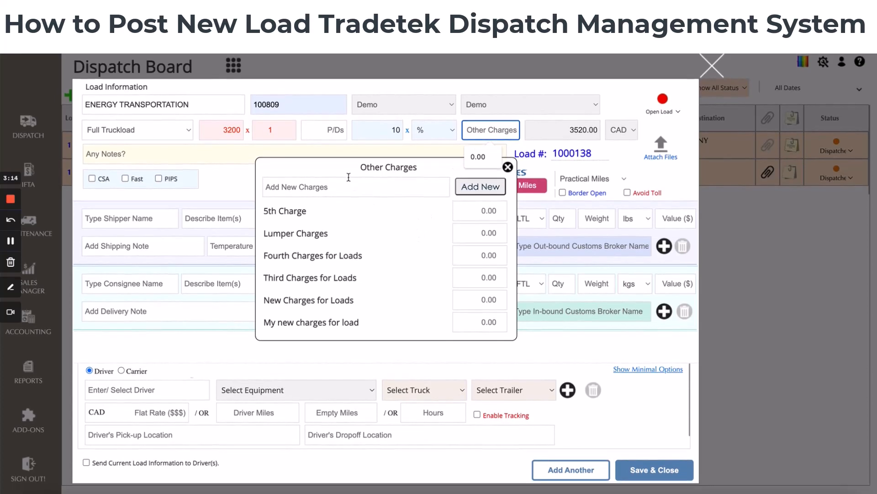
left_click(345, 188)
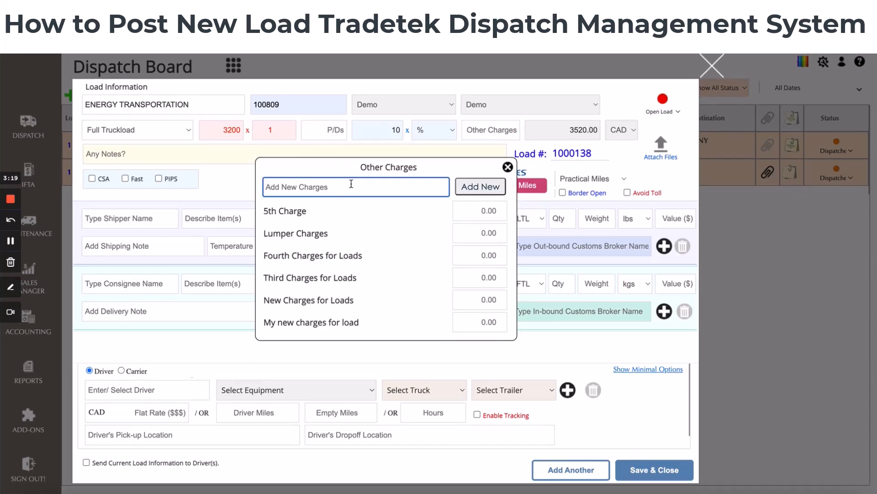
type("My New Demo Charges")
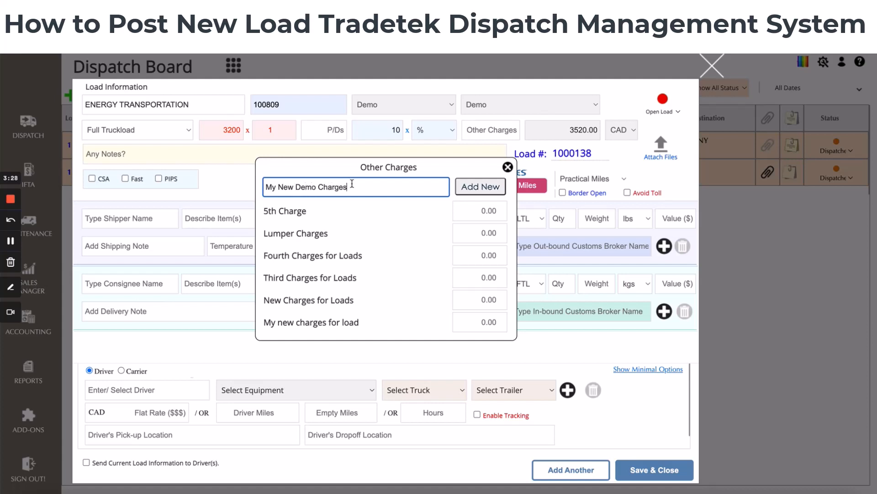
left_click(471, 187)
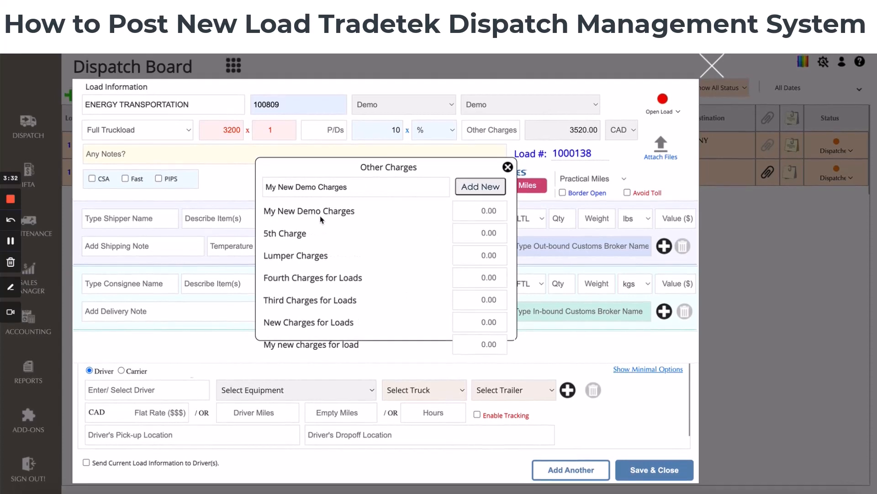
left_click(474, 212)
left_click(508, 167)
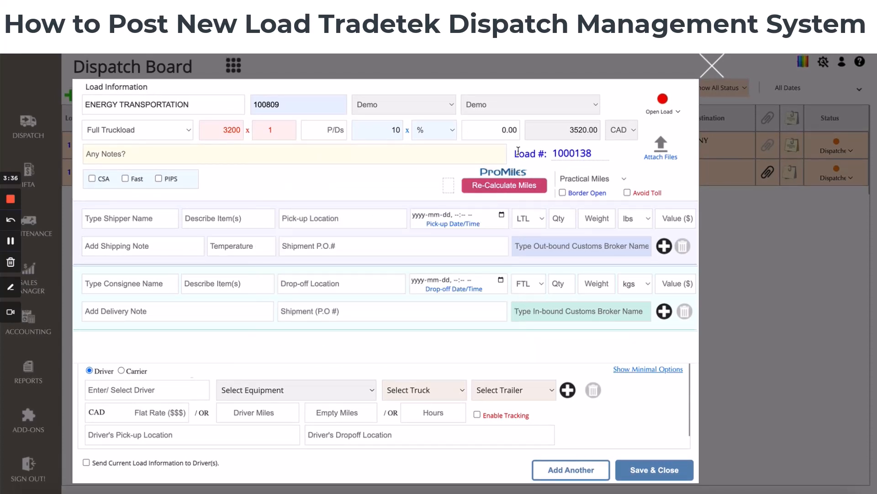
Enter 150 as Lumper Charges in the Other Charges dialog, close it, and reopen it to check before closing again
left_click(511, 132)
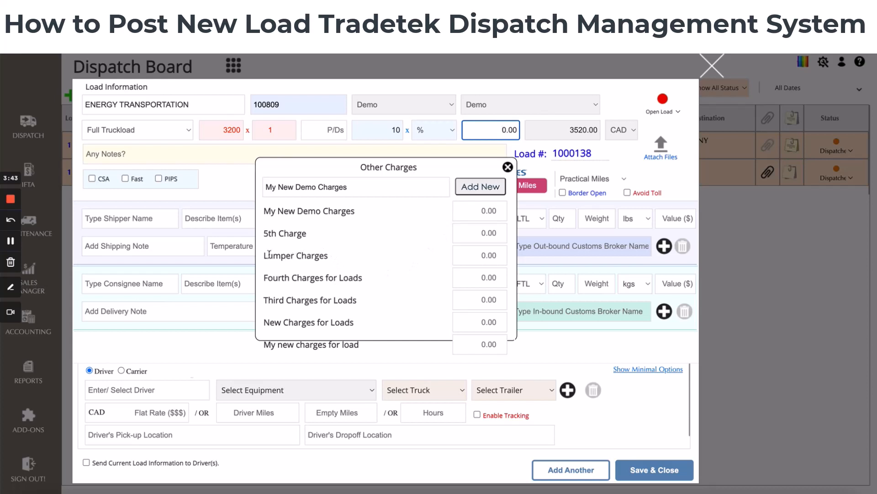
left_click_drag(268, 255, 335, 255)
left_click(465, 257)
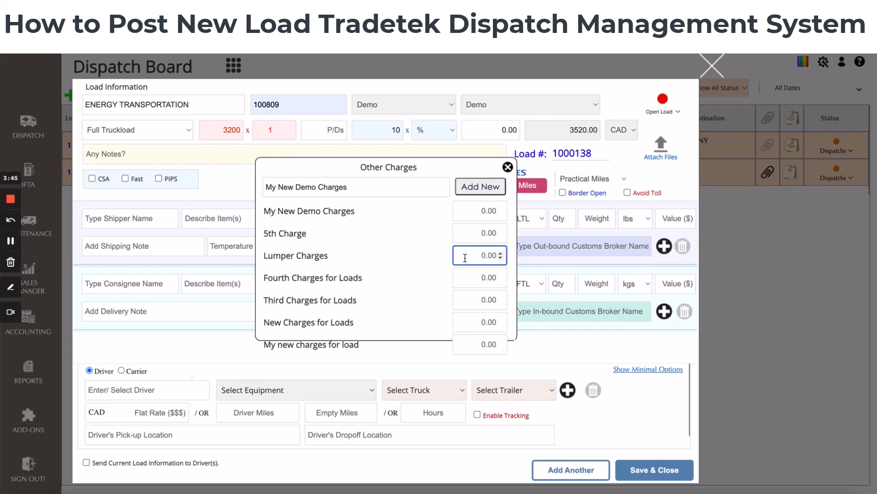
type("150")
key("Tab")
left_click(507, 167)
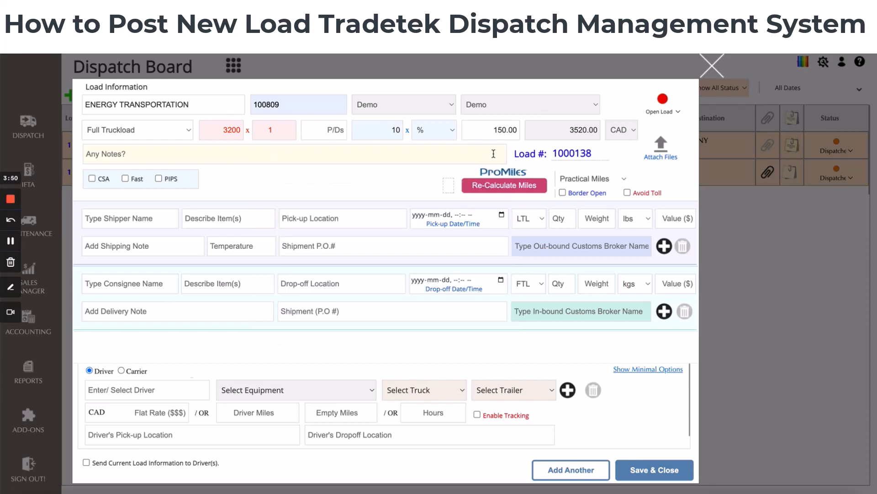
left_click(494, 128)
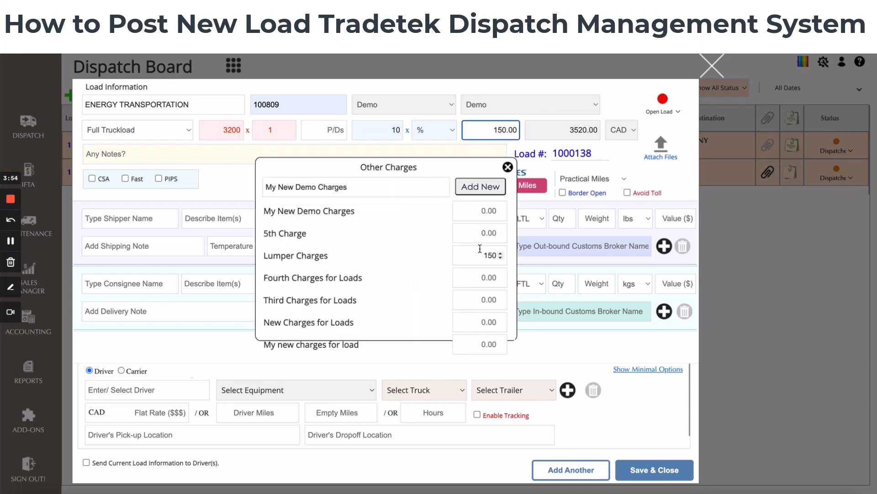
left_click(507, 167)
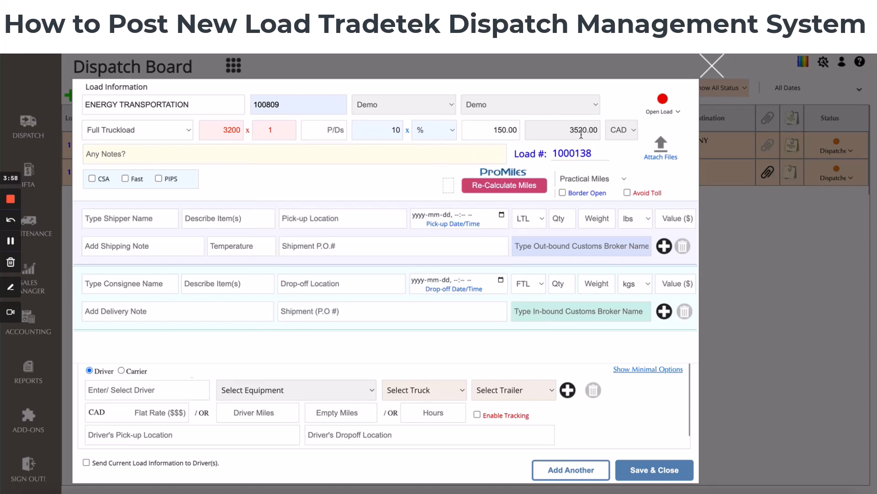
Keep Open Load as the load status and add the note 'My internal notes for current load.'
left_click(679, 113)
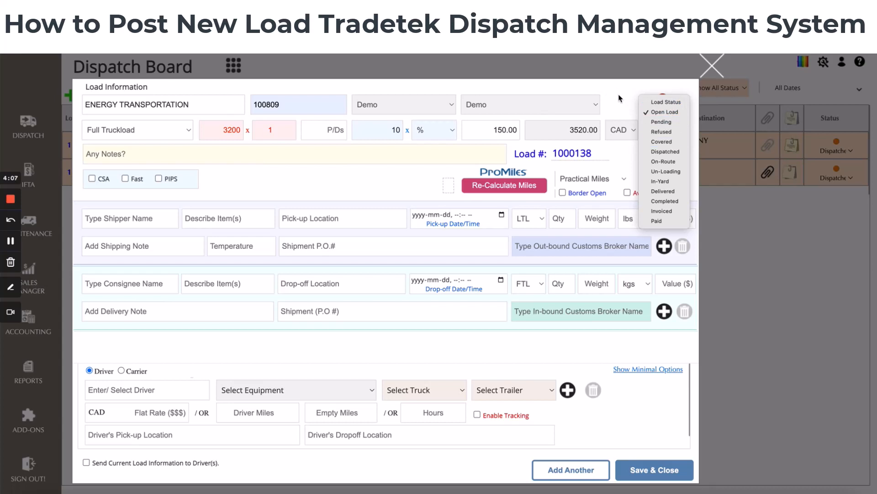
left_click(672, 111)
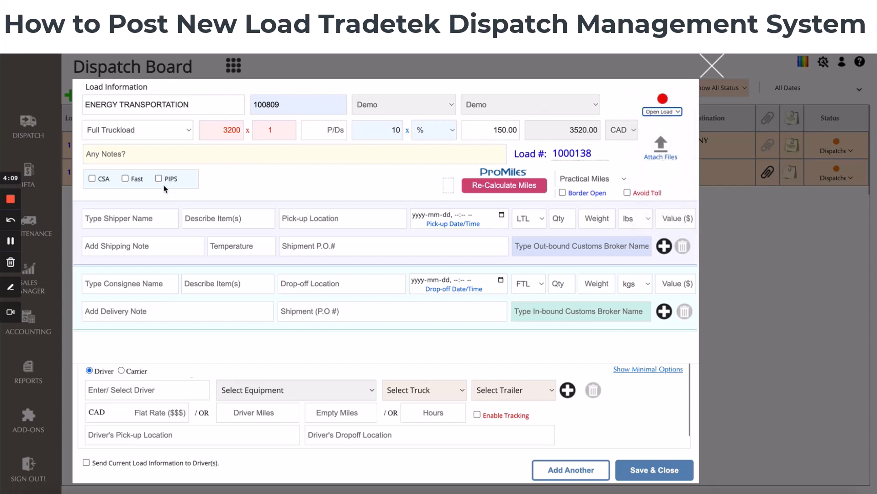
left_click(127, 151)
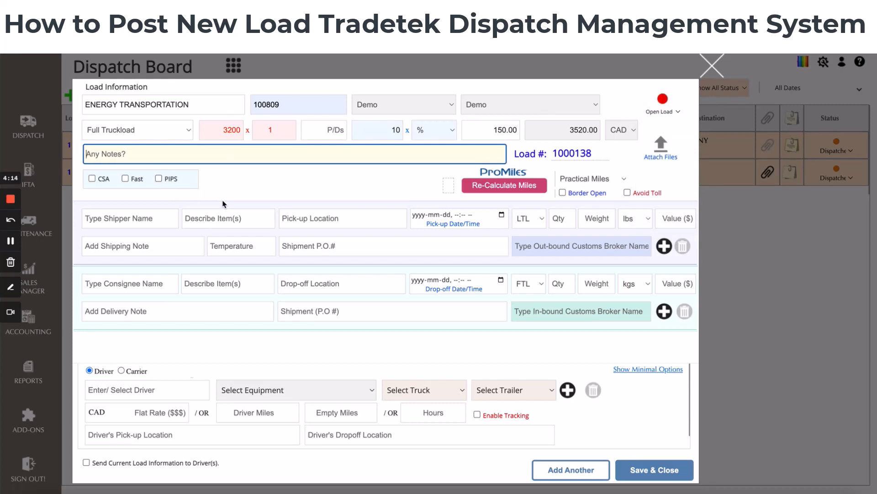
type("My internal notes for current ")
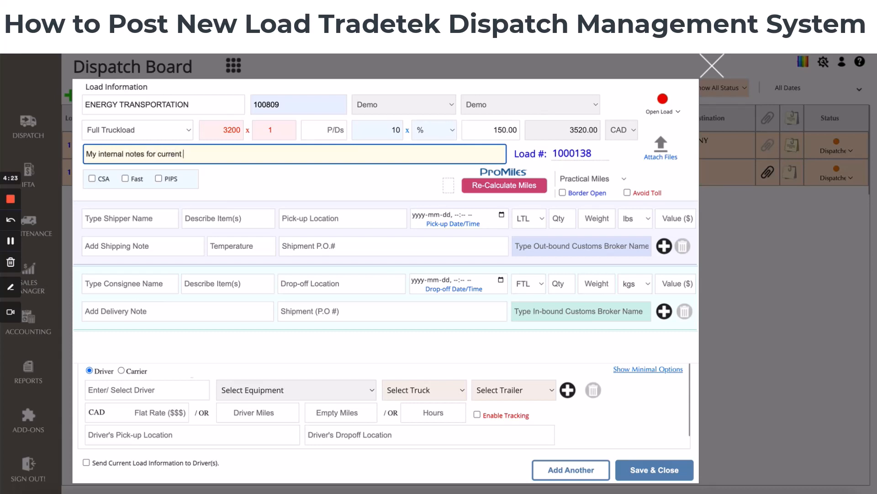
type("load.")
Attach Bill184Letter1Ontario_t0022201_03082023.pdf from Downloads to the load and close the attachment window
left_click(660, 149)
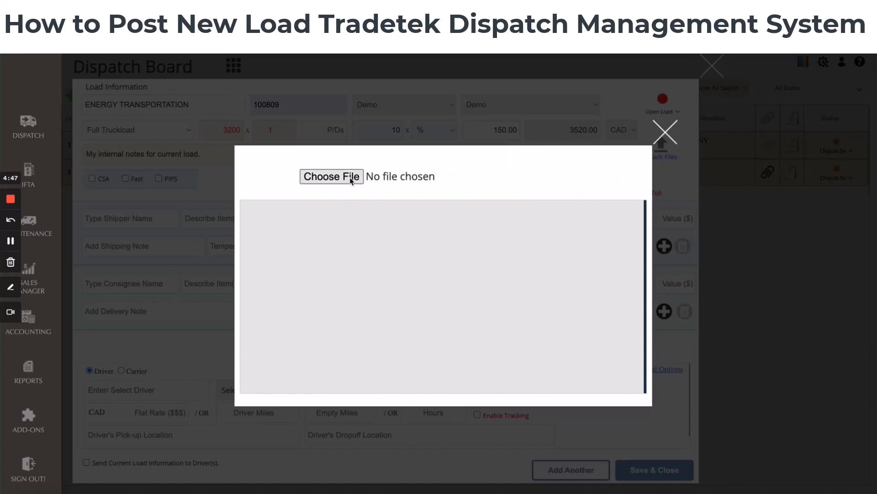
left_click(302, 177)
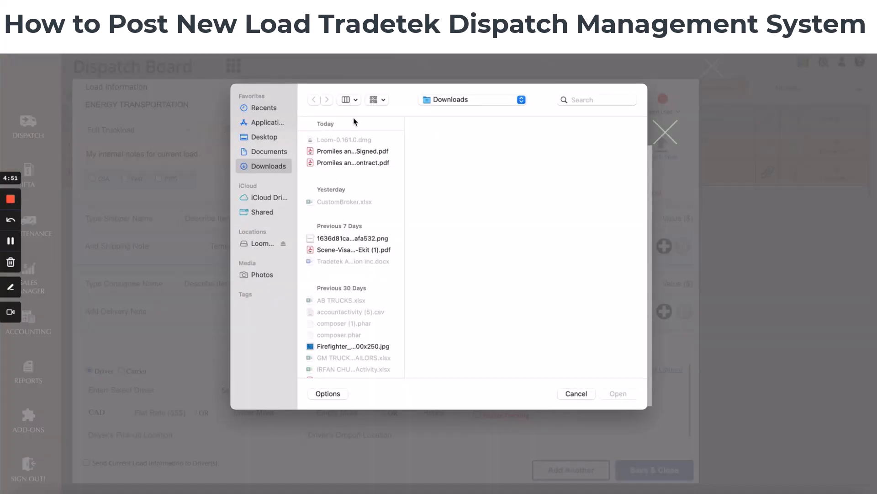
scroll(344, 208, "down", 10)
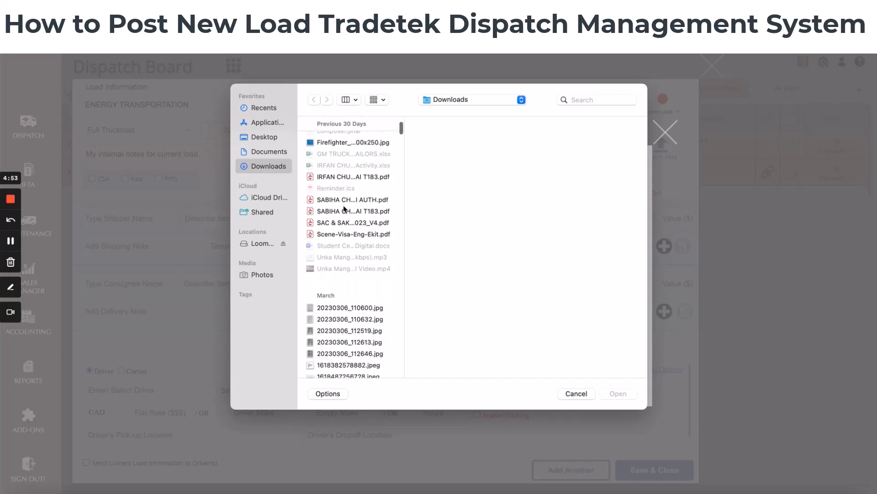
scroll(343, 209, "down", 6)
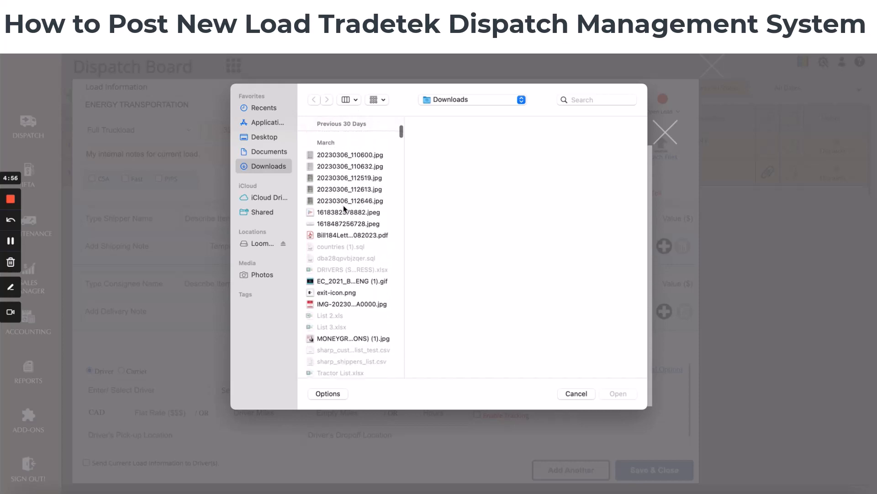
left_click(336, 209)
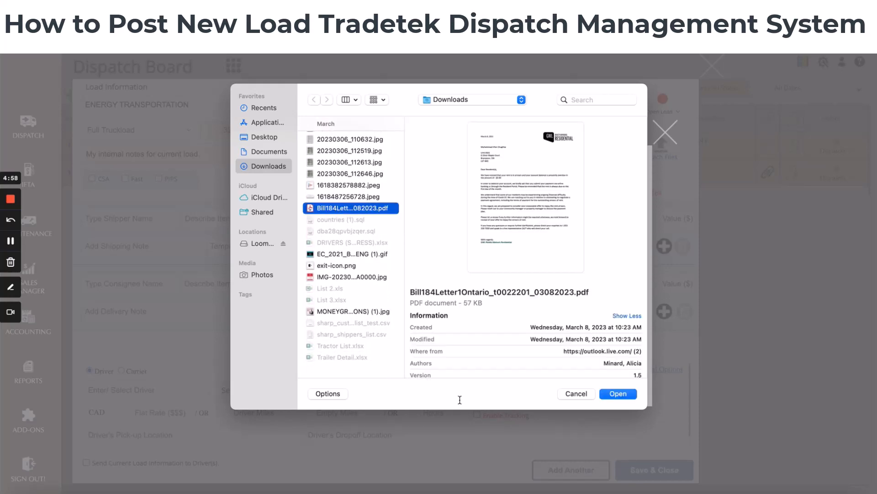
left_click(621, 394)
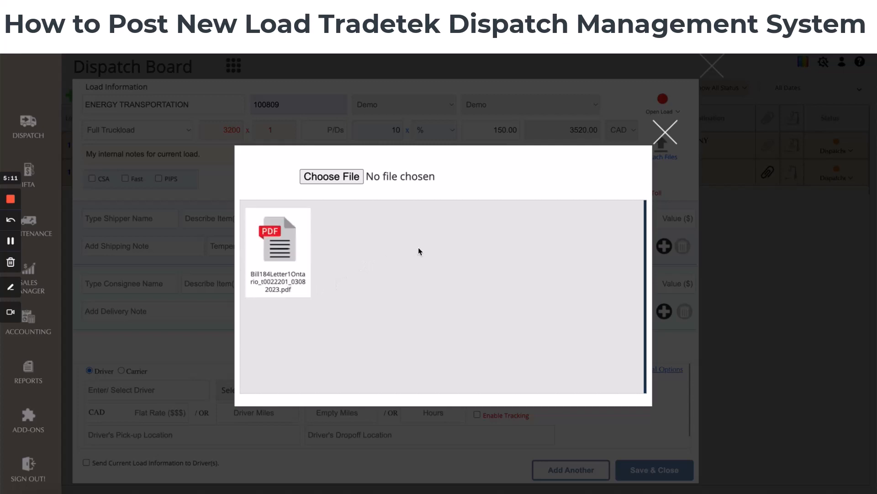
mouse_move(249, 225)
left_click(666, 133)
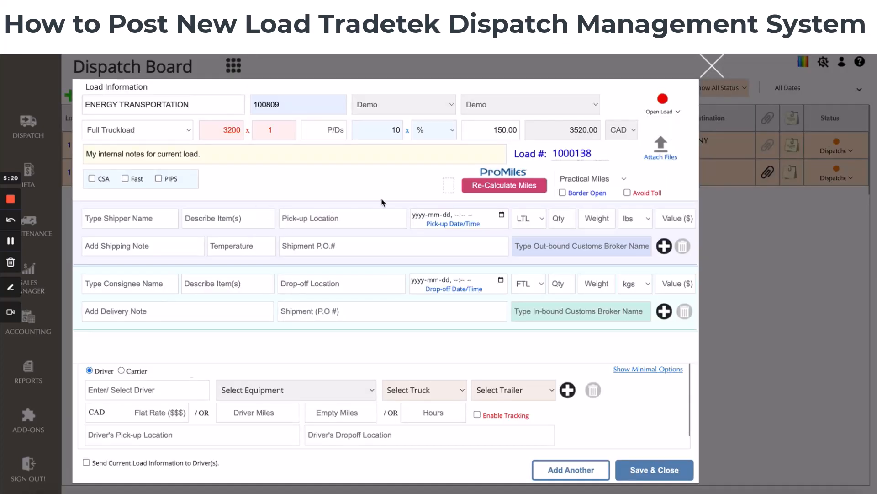
Select ACI CARGO WAREHOUSE as the shipper from the name suggestions
left_click(140, 217)
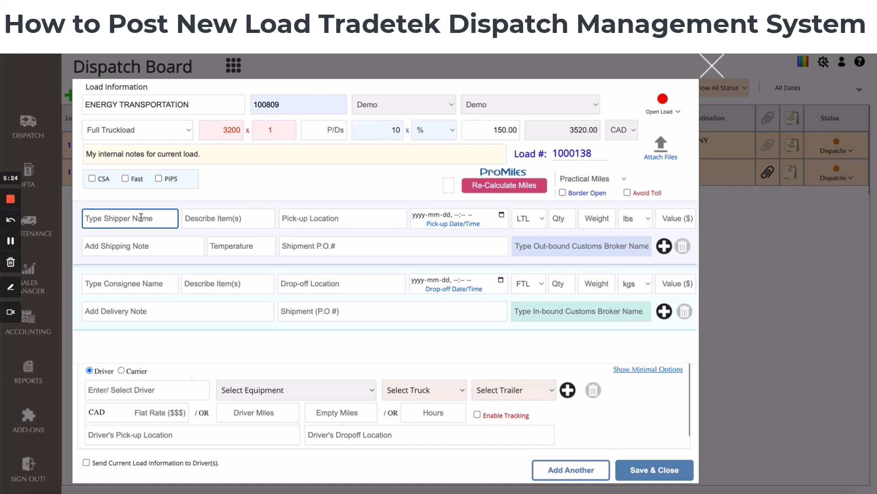
type("a")
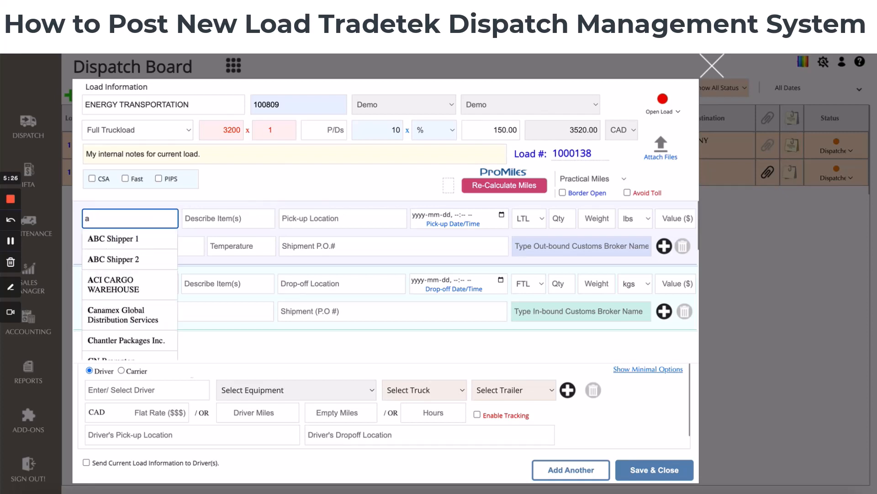
left_click(130, 284)
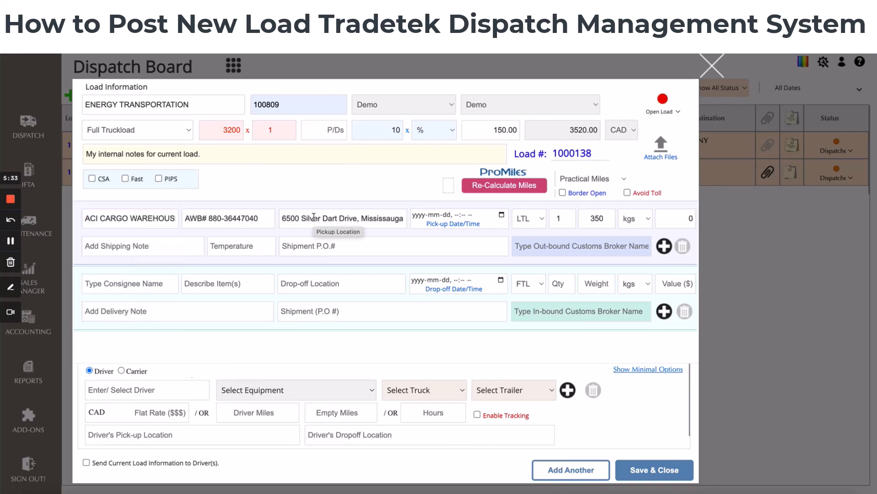
Replace the shipper's item description with Laptops
triple_click(200, 218)
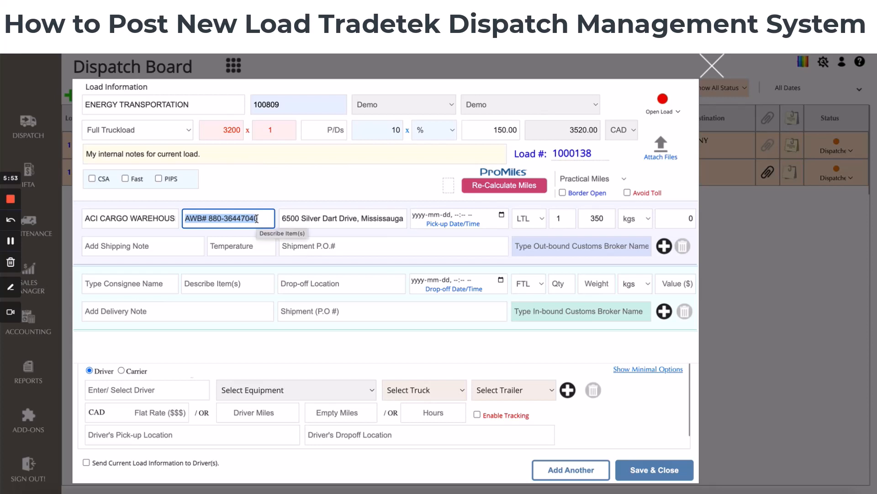
type("My ne")
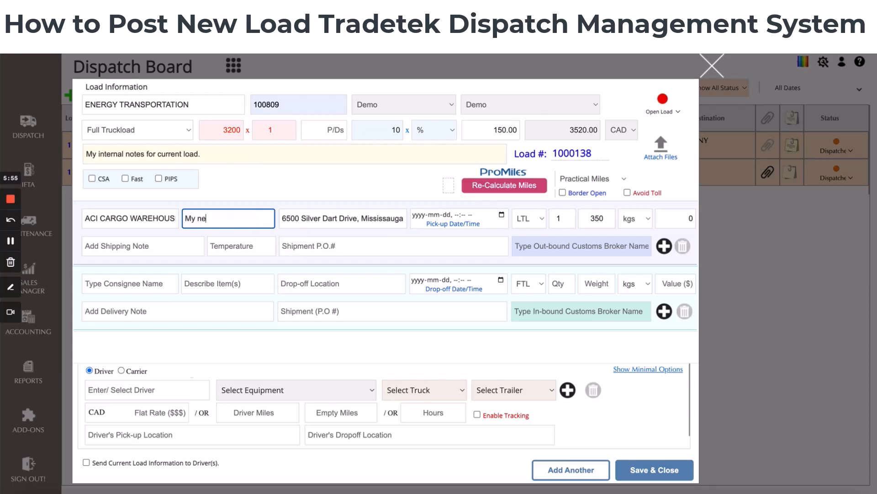
type("w items")
triple_click(234, 217)
type("N")
key("BackSpace")
type("Laptops")
Set the pick-up location to 6500 Silver Dart Drive, Mississauga from the address suggestion
left_click(320, 215)
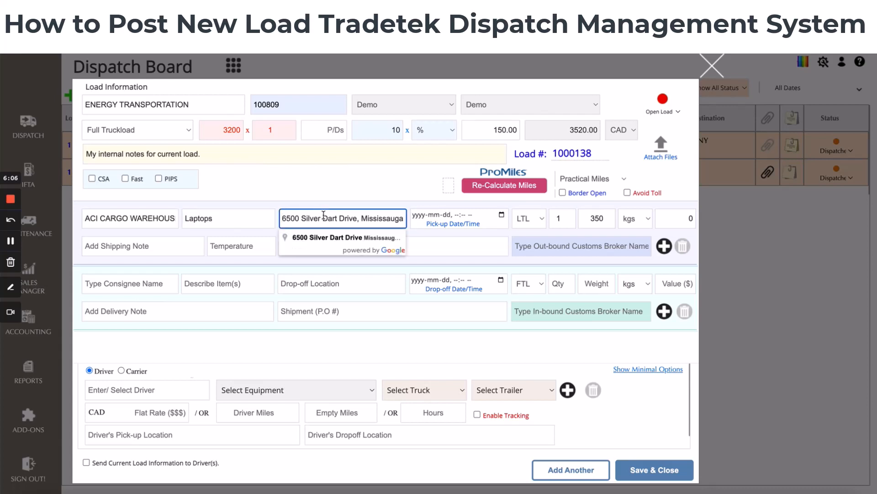
left_click_drag(349, 217, 408, 224)
left_click(351, 218)
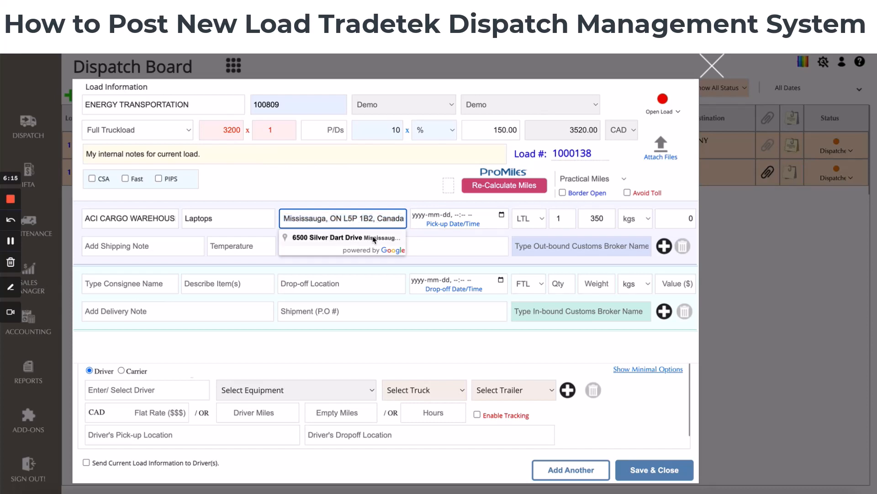
left_click(324, 239)
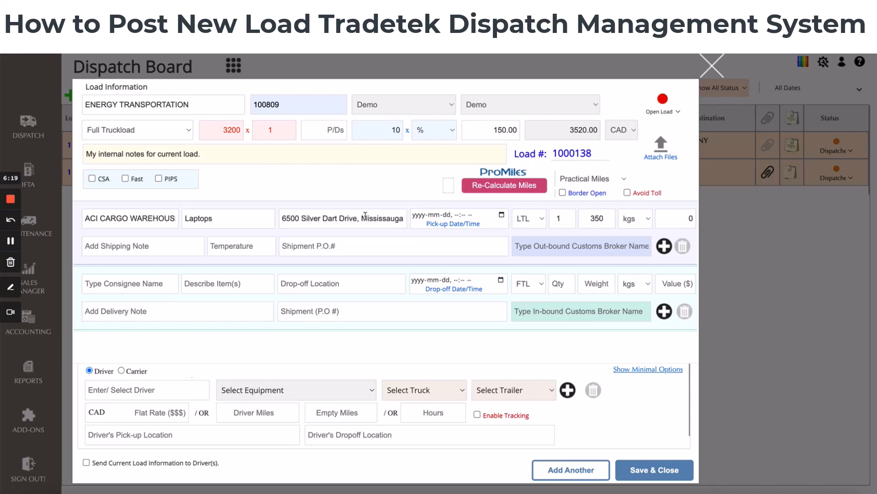
Set the pick-up date and time to 2023-04-17, 03:00 PM
left_click(501, 215)
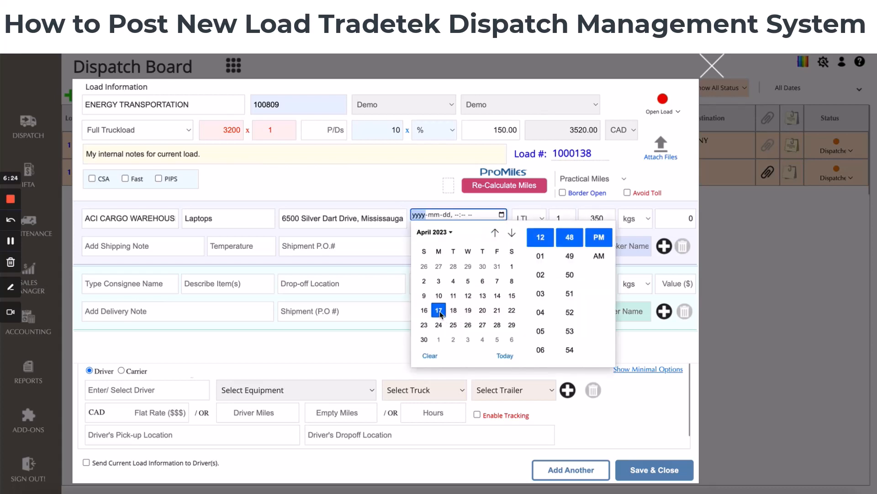
left_click(440, 311)
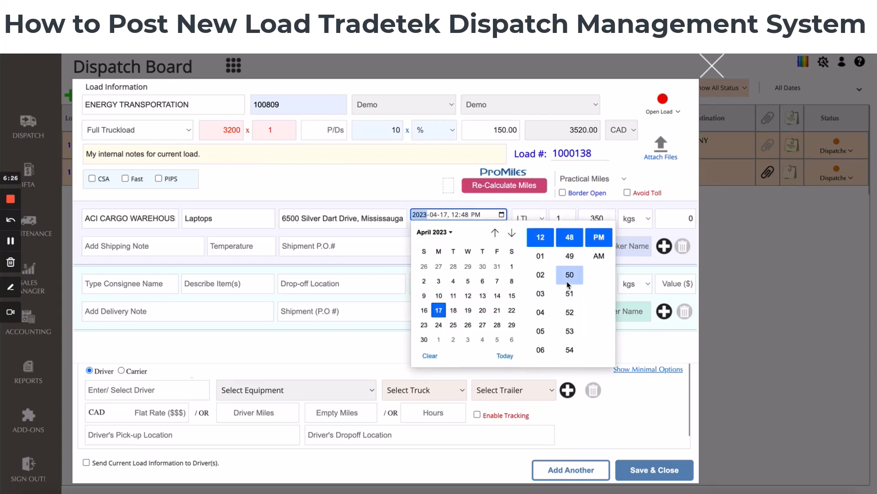
scroll(569, 297, "down", 3)
scroll(569, 302, "down", 3)
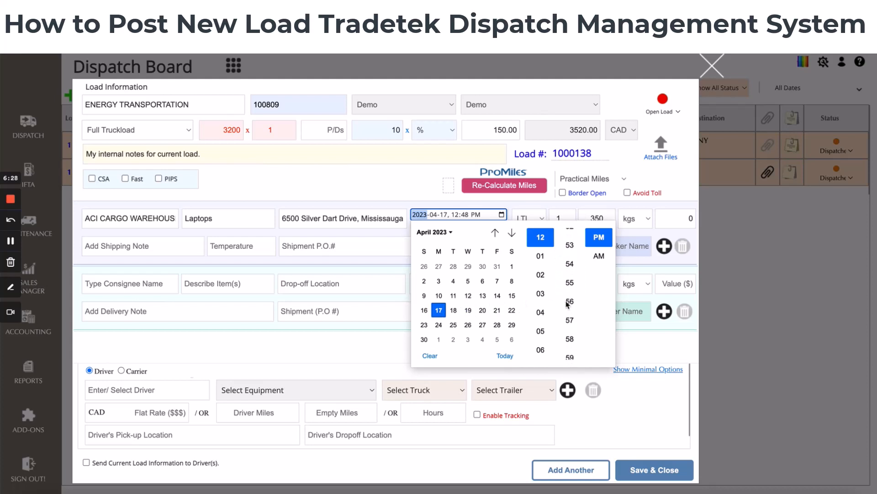
left_click(571, 312)
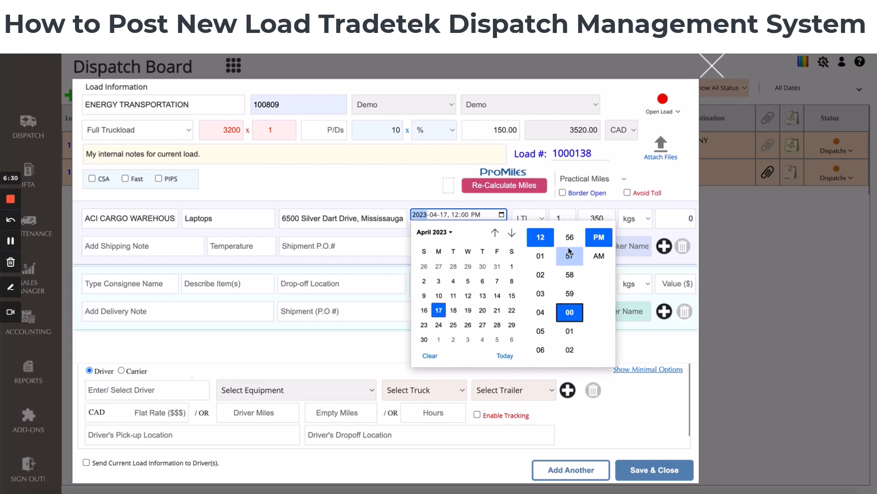
left_click(541, 293)
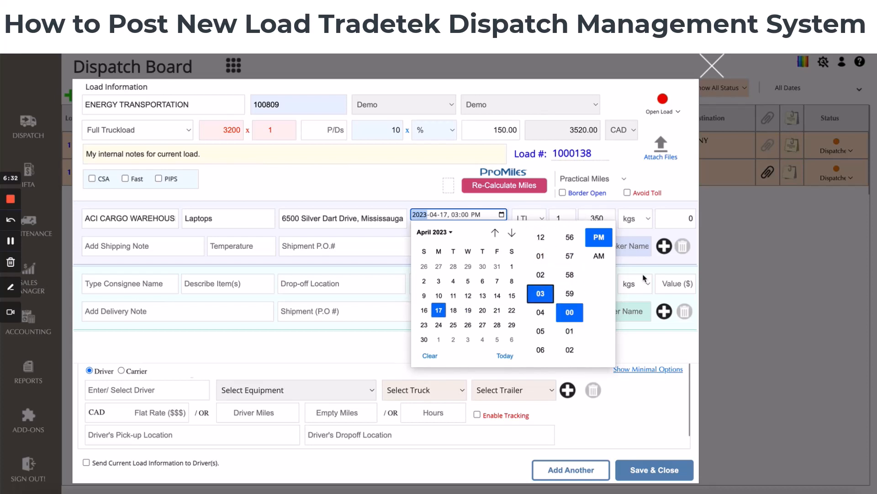
left_click(427, 191)
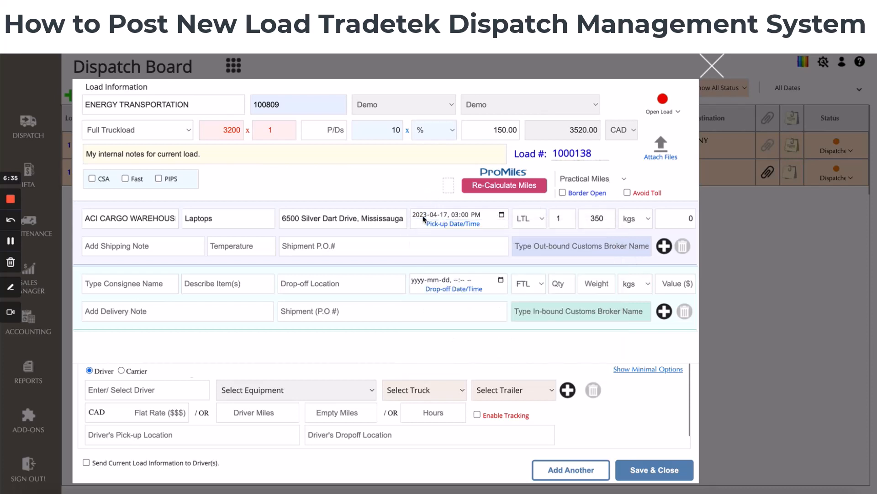
Keep LTL as the pick-up freight type and set the pick-up quantity to 1
left_click(544, 219)
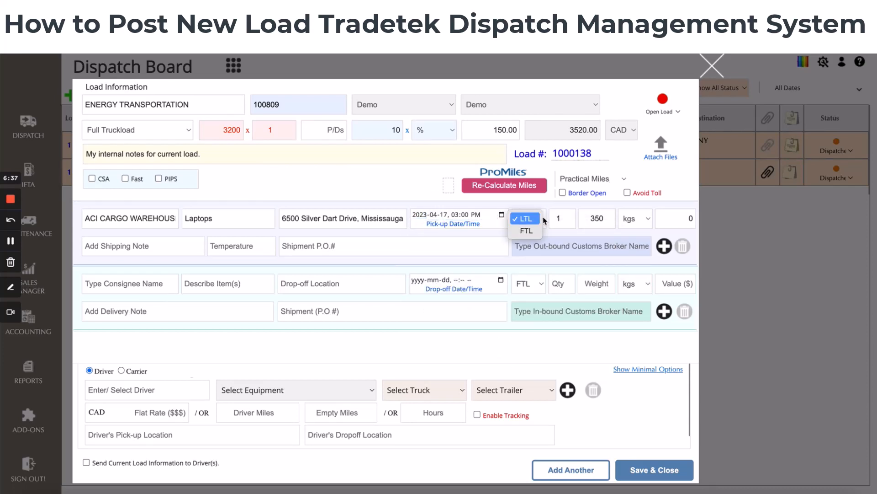
left_click(539, 220)
left_click(559, 220)
type("1")
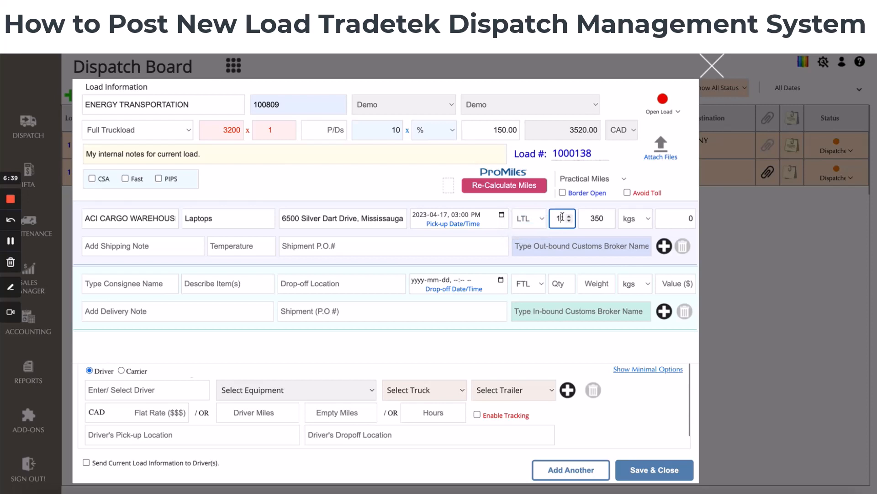
left_click(596, 217)
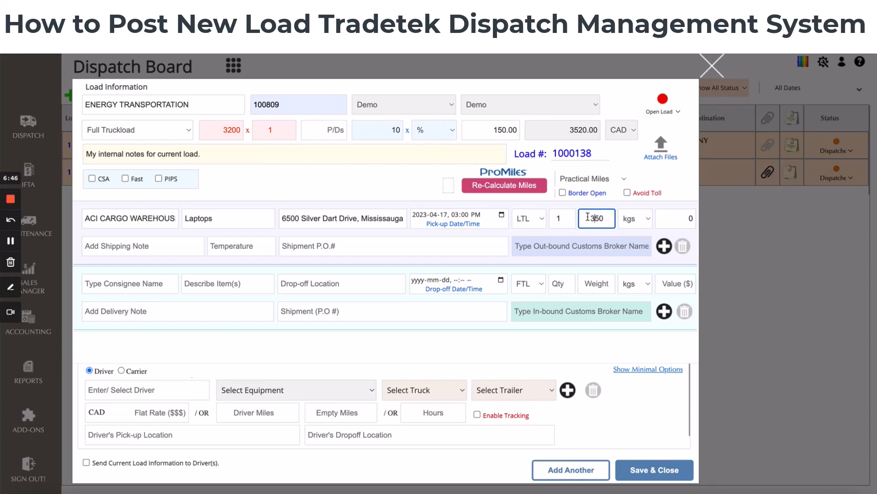
Enter 12000 as the pick-up shipment value
left_click(678, 220)
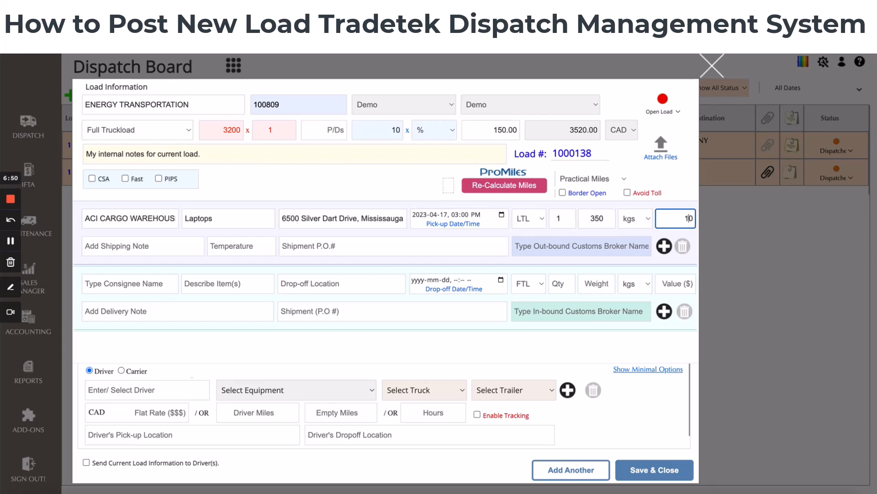
type("12000")
key("Tab")
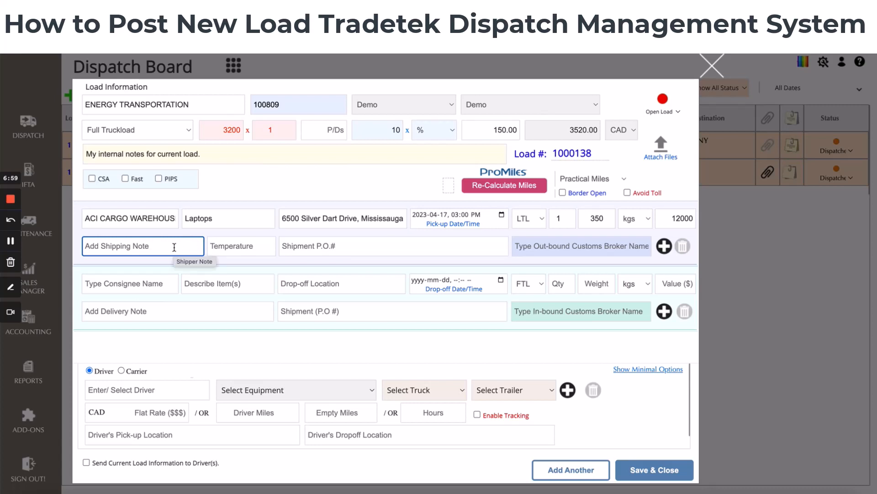
Enter the pick-up shipping note "Need in-gate slip before entering"
type("Call")
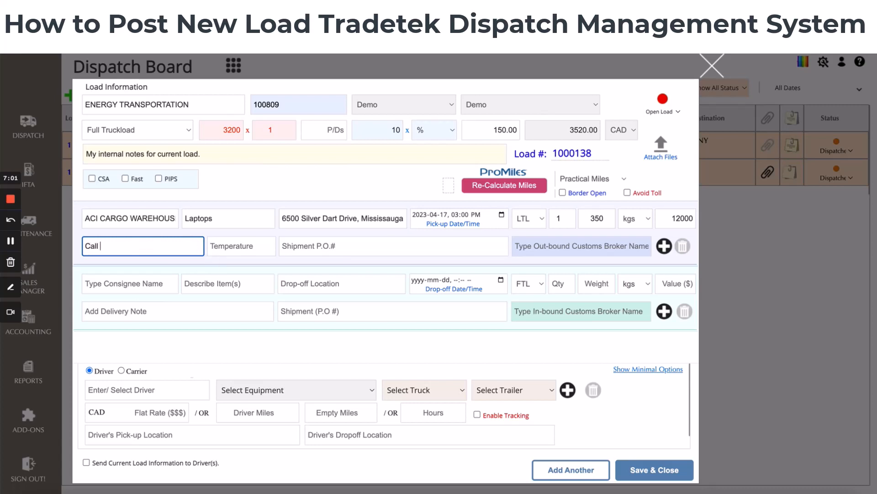
key("BackSpace")
key("BackSpace")
key("BackSpace")
type("Must")
type("Obtai")
key("BackSpace")
key("BackSpace")
key("BackSpace")
key("BackSpace")
key("BackSpace")
key("BackSpace")
key("BackSpace")
key("BackSpace")
key("BackSpace")
key("BackSpace")
type("Need in-gate Slip before")
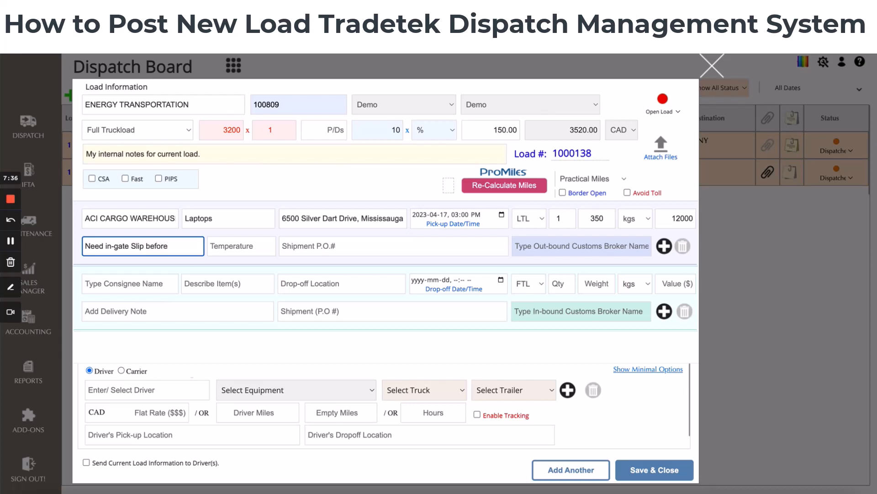
type(" entering")
key("Tab")
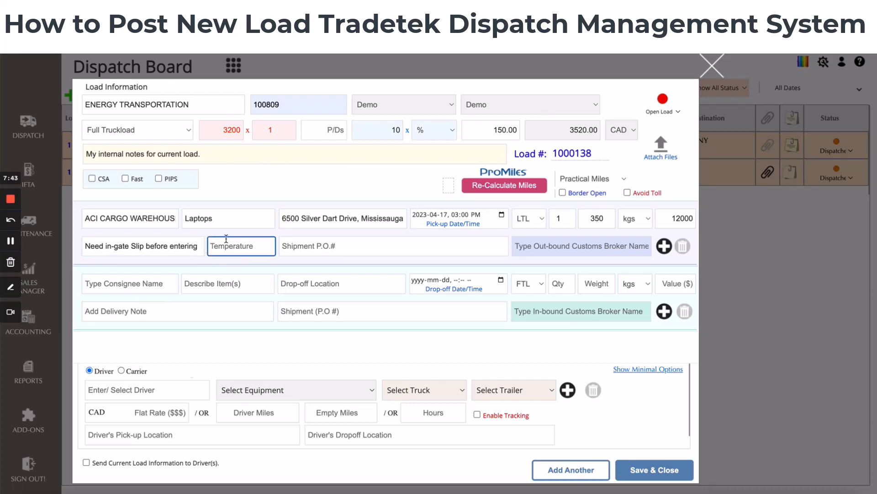
left_click(135, 243)
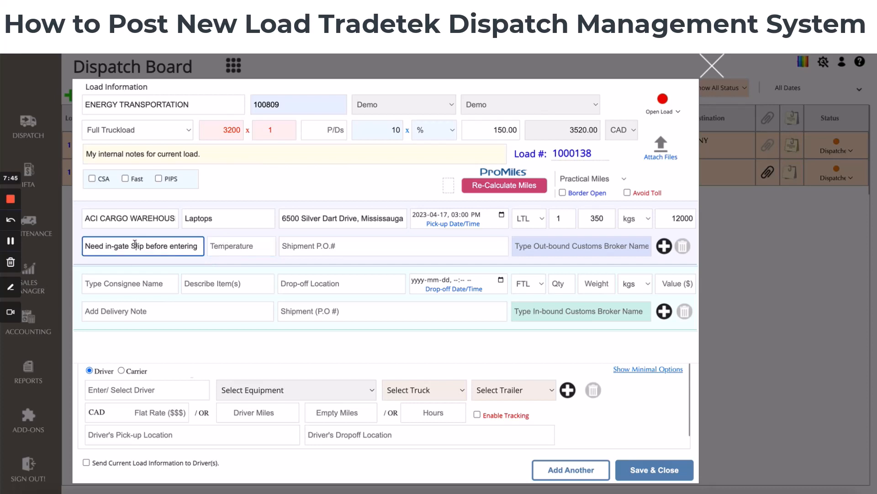
key("BackSpace")
type("s")
Set the pick-up temperature to -30C
left_click(235, 245)
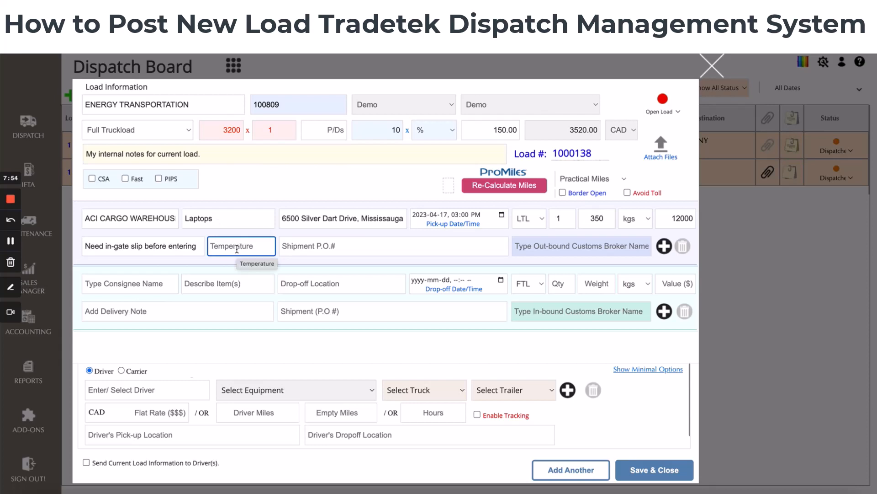
type("30")
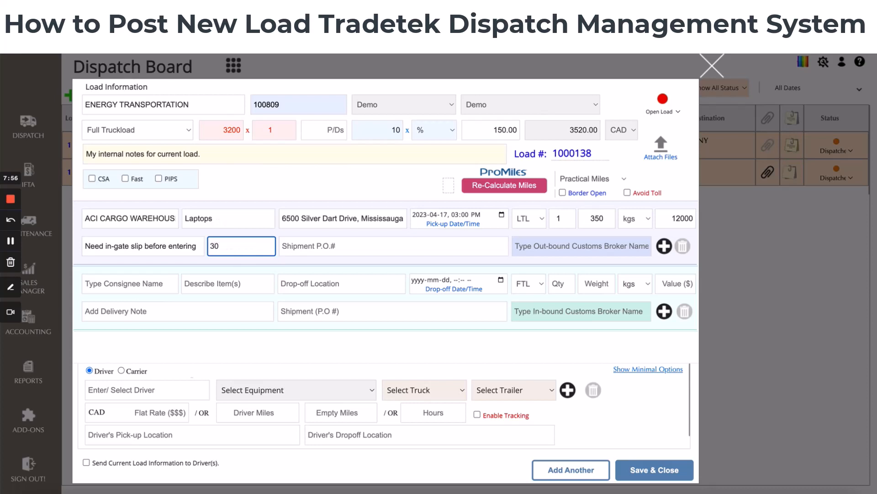
type("-")
type("C")
Enter the shipment P.O. numbers 1277865, 233098 for the pick-up
left_click(318, 246)
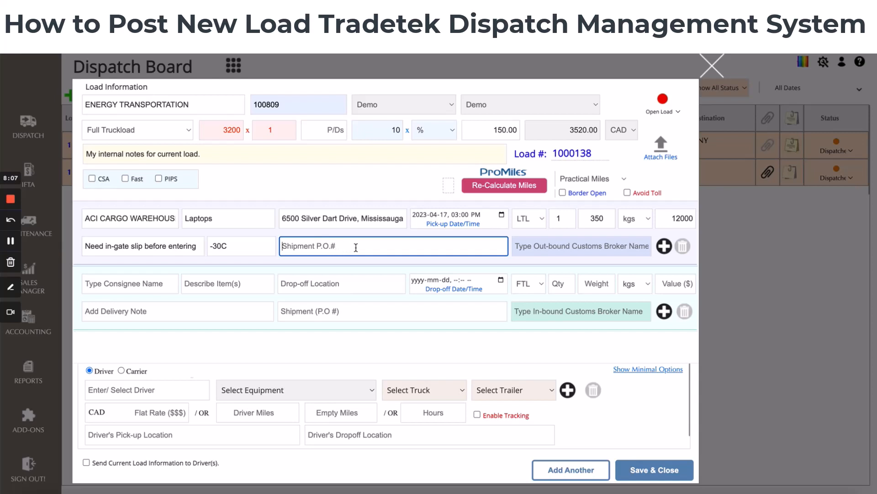
type("1277865, 233098")
key("Tab")
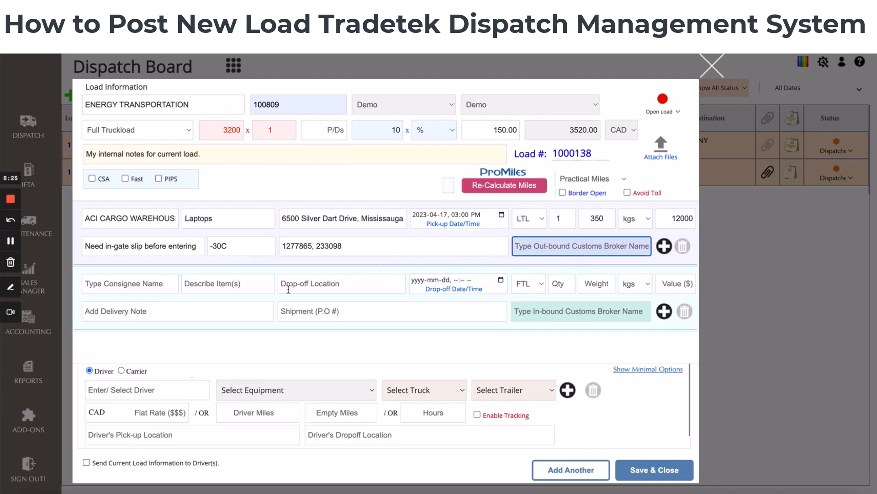
Set the out-bound customs broker to ABC Customs Broker from the suggestions
type("a")
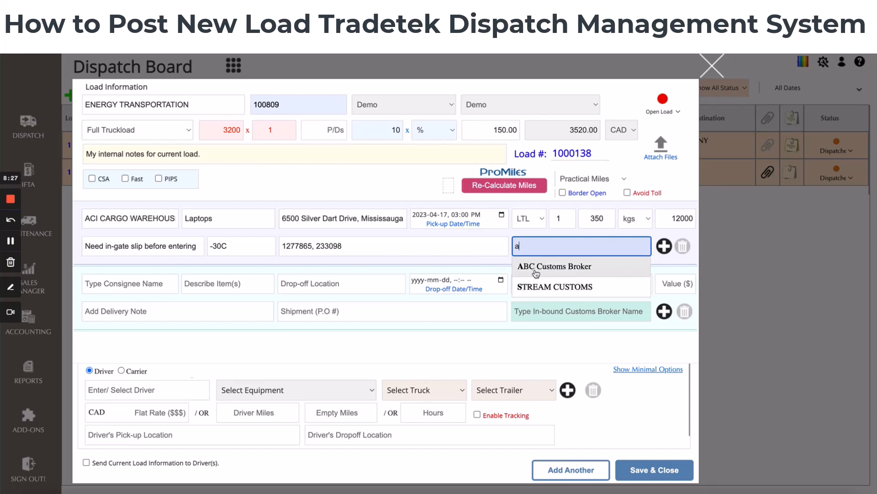
left_click(537, 288)
triple_click(541, 246)
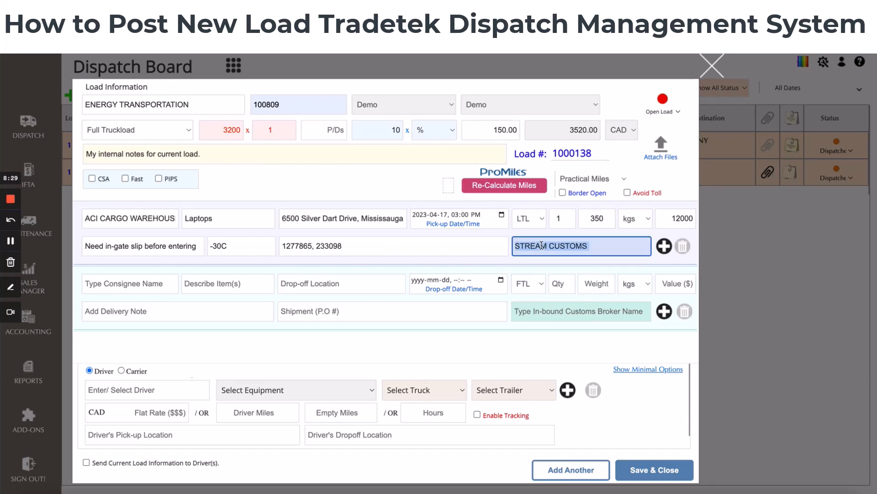
type("a")
left_click(541, 269)
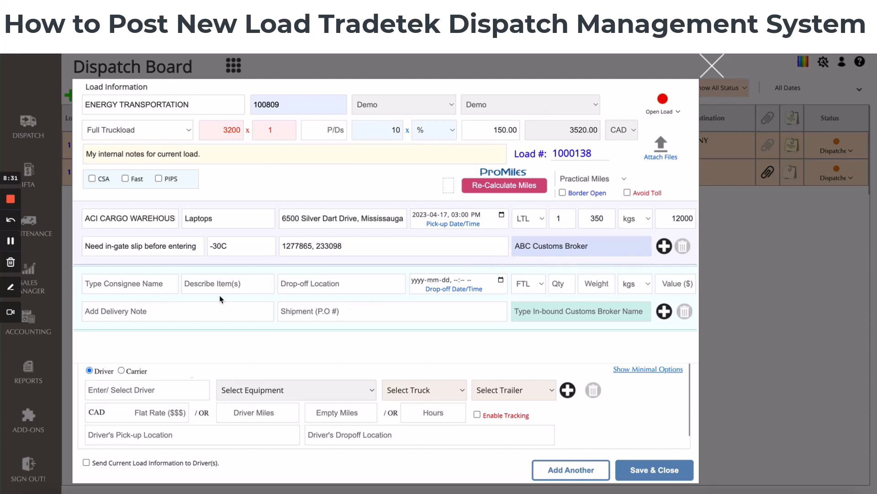
Select CN Brampton as the consignee from the suggestion list
left_click(138, 283)
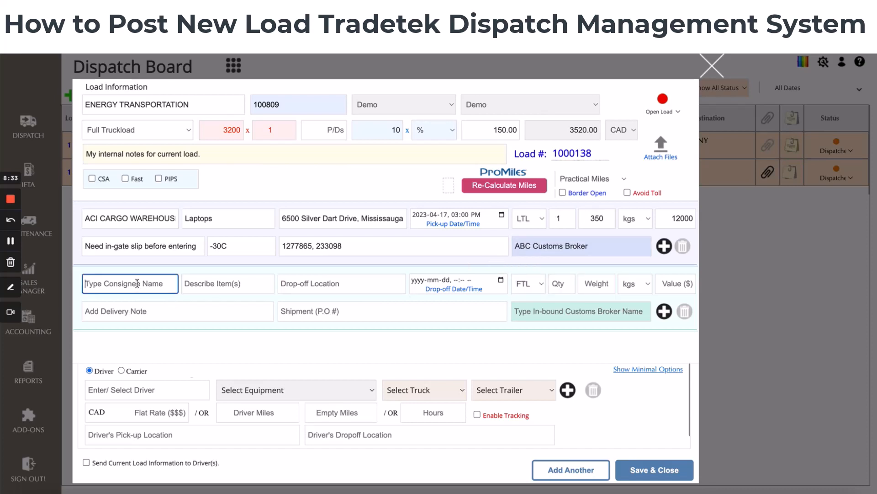
type("b")
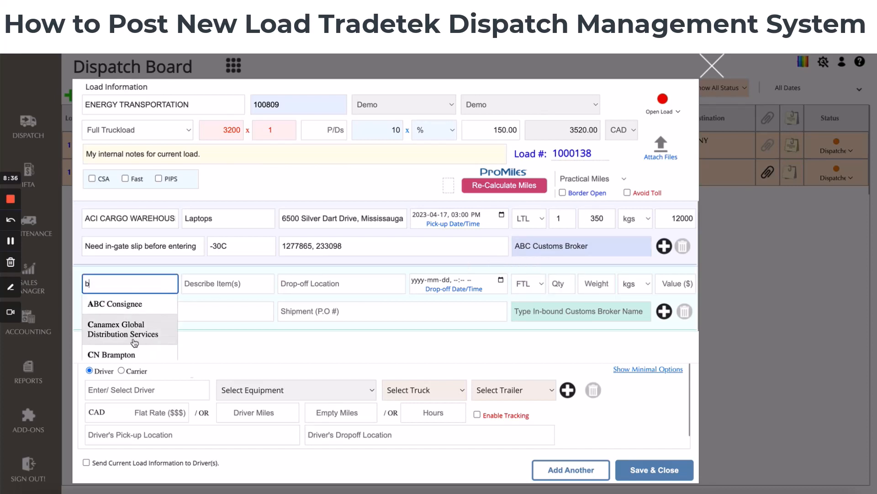
scroll(134, 342, "down", 1)
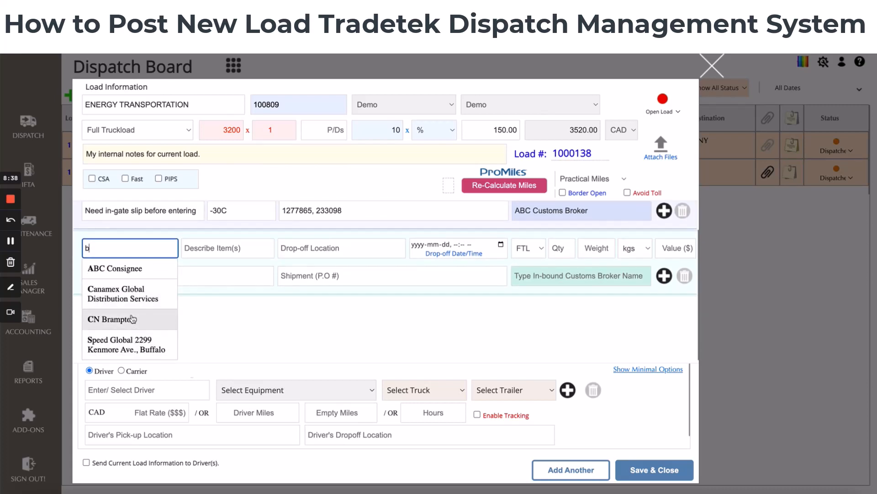
left_click(131, 319)
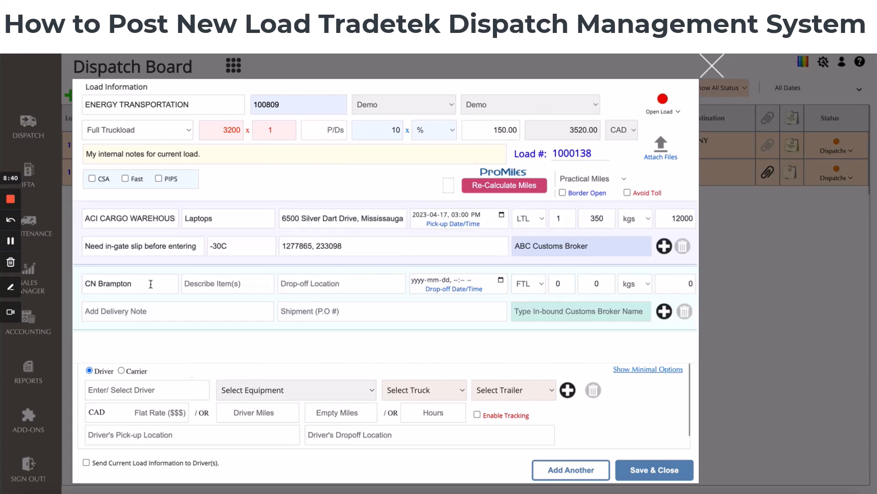
left_click(224, 283)
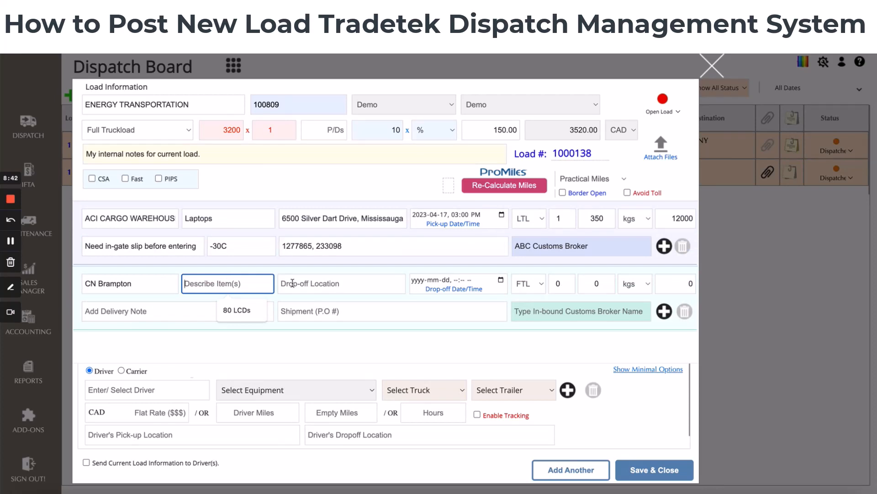
left_click(334, 282)
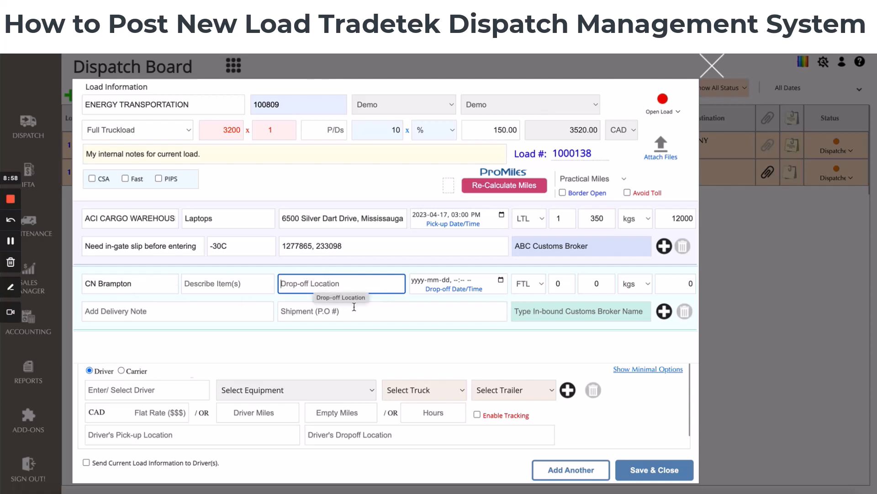
type("1161")
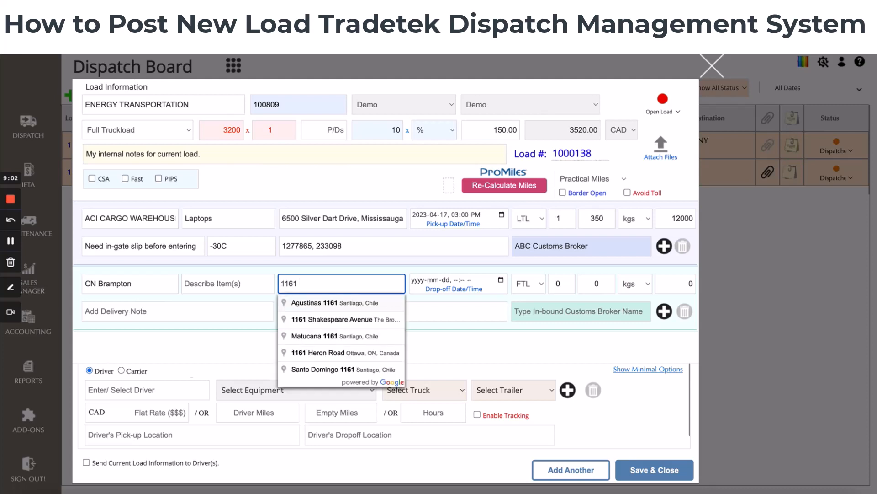
type(" bri")
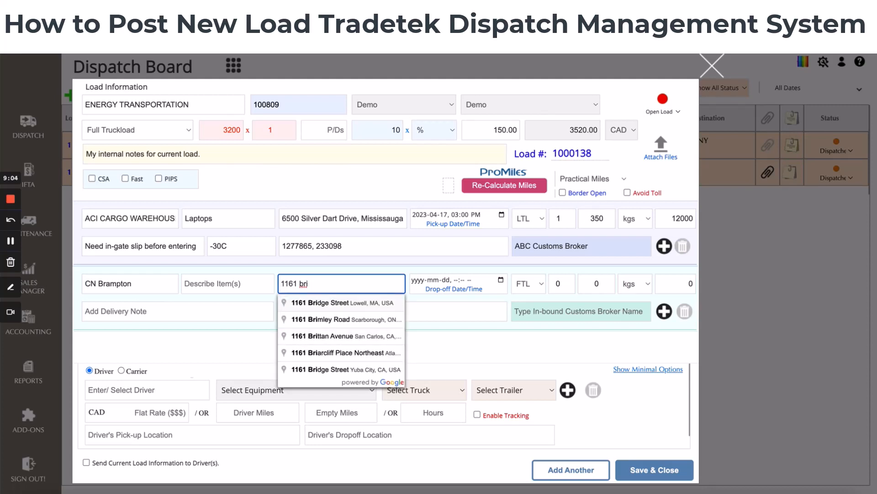
key("BackSpace")
key("BackSpace")
key("BackSpace")
key("BackSpace")
key("BackSpace")
key("BackSpace")
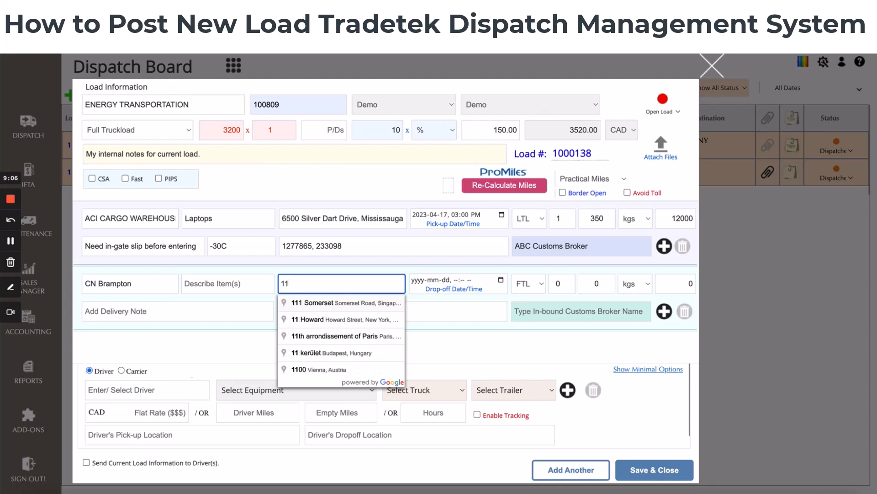
type("61")
type("16")
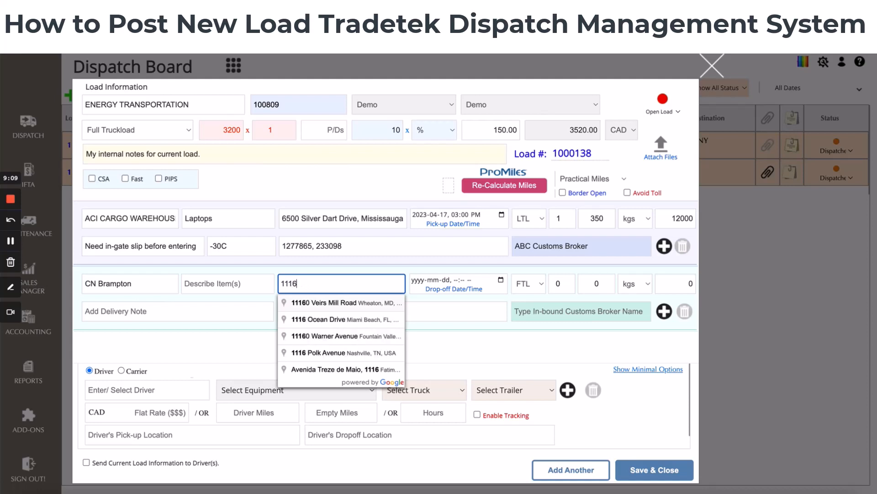
type(" br")
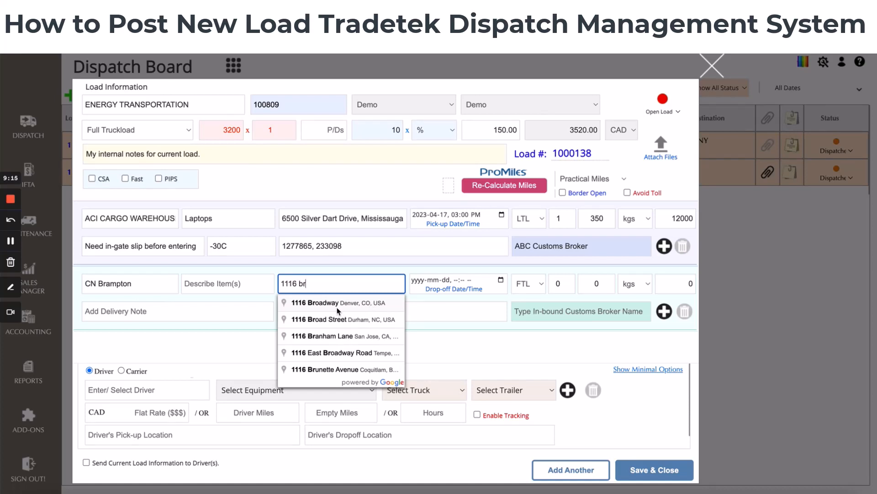
left_click(335, 325)
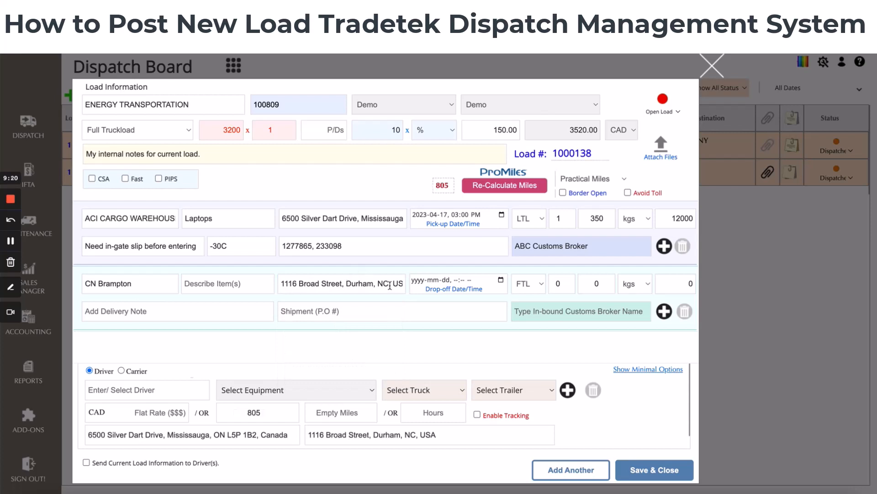
Set the drop-off date and time to 2023-04-19, 04:30 PM
left_click(501, 279)
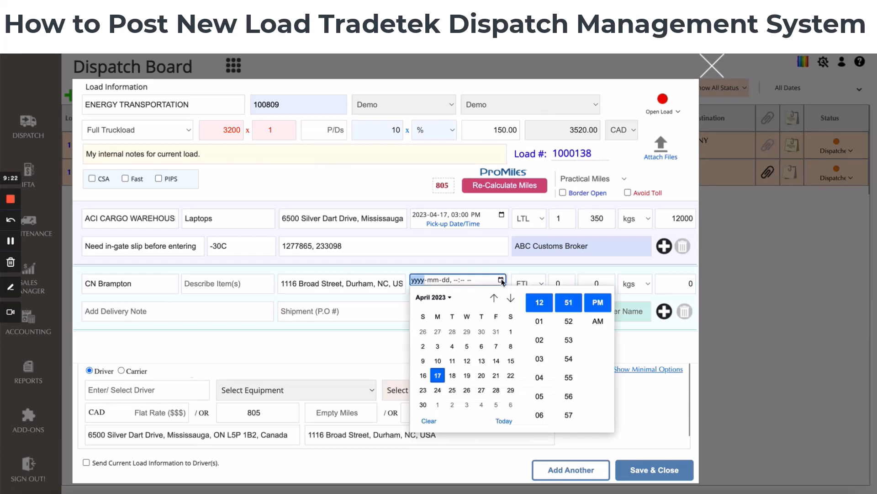
left_click(467, 376)
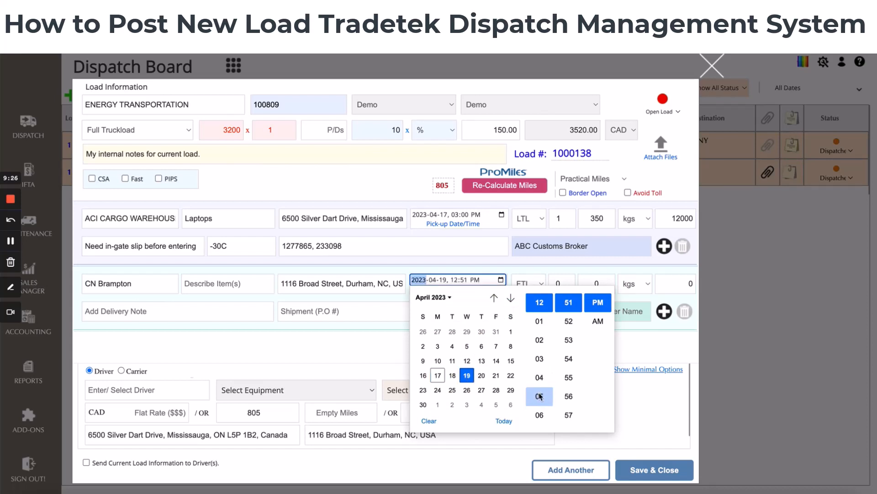
left_click(541, 377)
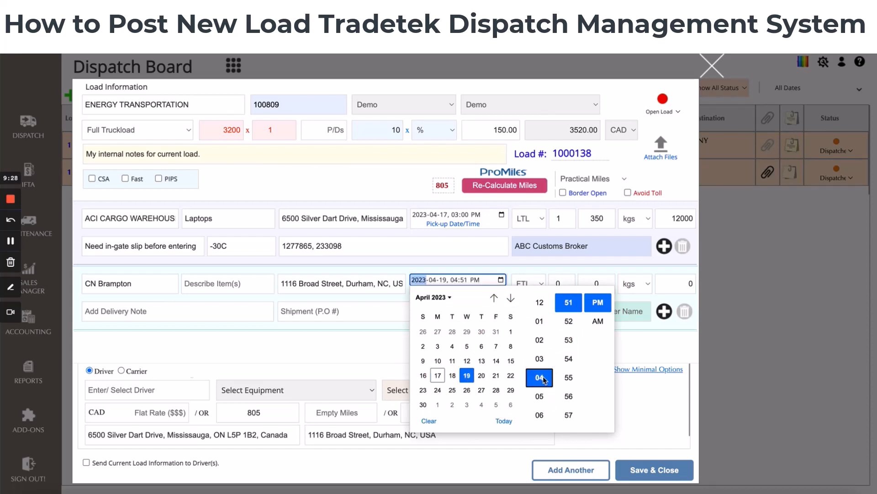
scroll(569, 361, "up", 5)
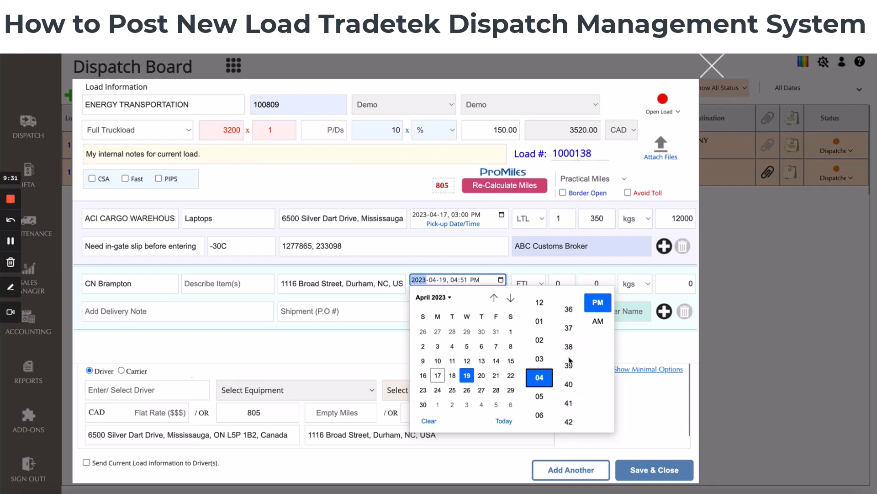
scroll(569, 361, "up", 3)
left_click(569, 377)
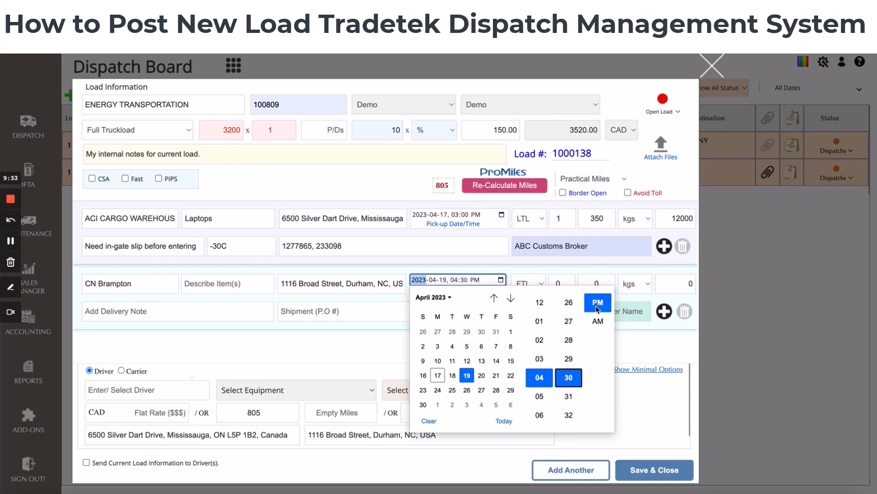
left_click(637, 344)
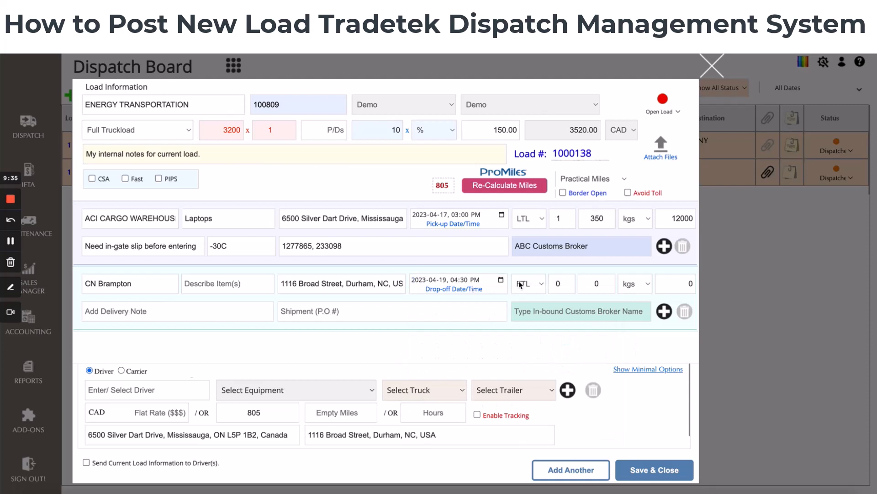
Set the drop-off freight type to LTL and the quantity to 1
left_click(541, 286)
left_click(532, 302)
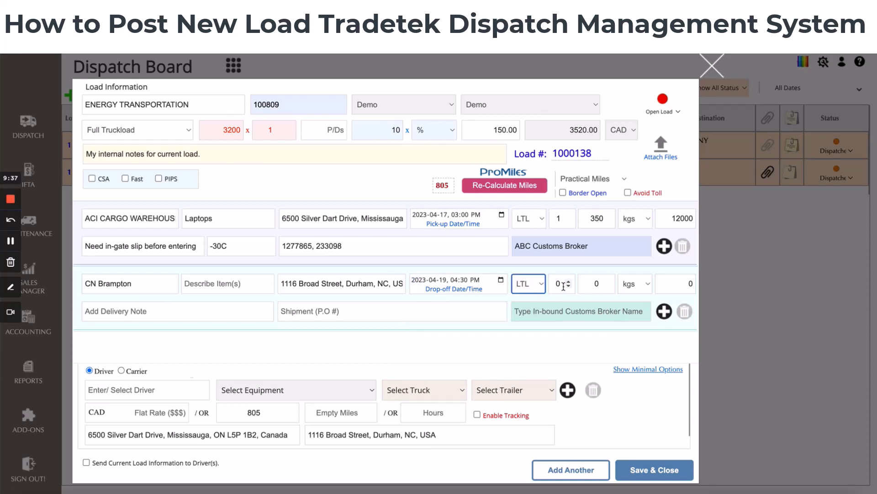
left_click(559, 284)
left_click_drag(554, 282, 599, 279)
type("1")
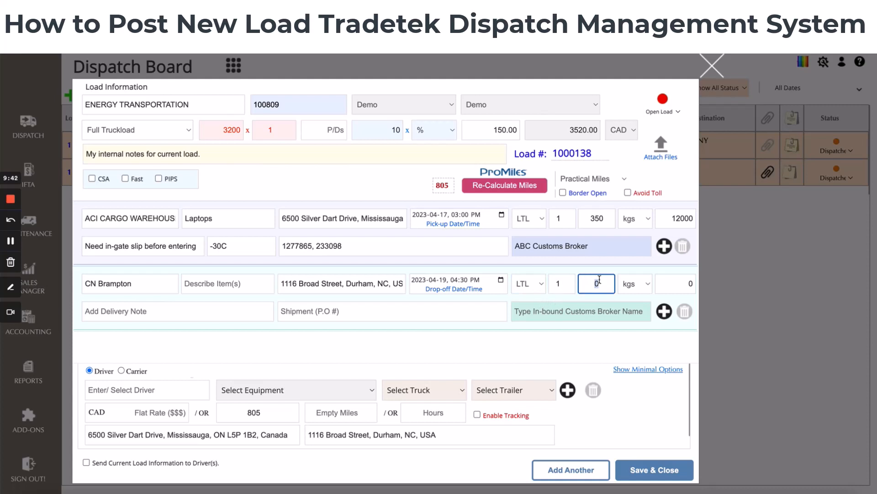
type("350")
Enter a drop-off weight of 350 kgs and a shipment value of 12000
key("Tab")
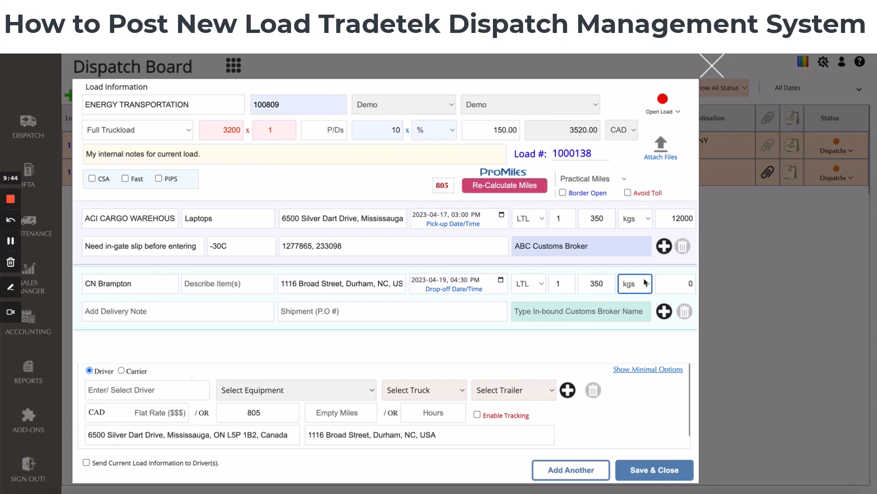
key("Tab")
type("12000")
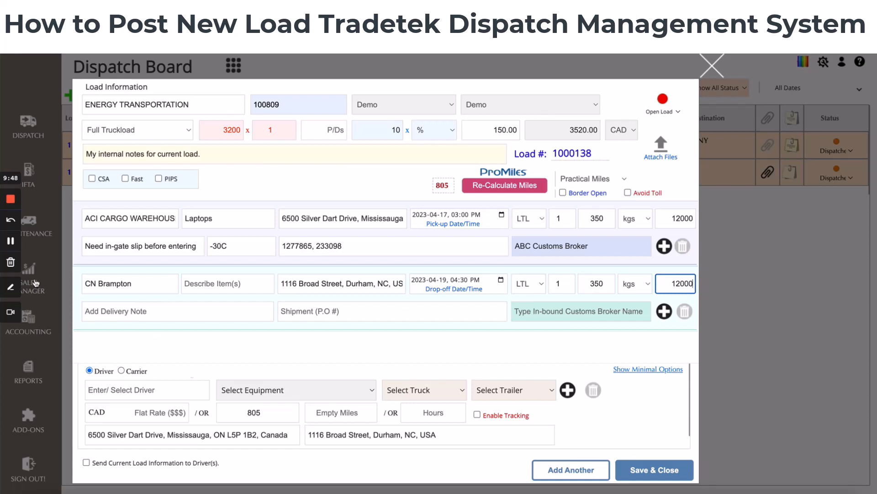
left_click(231, 262)
left_click(611, 179)
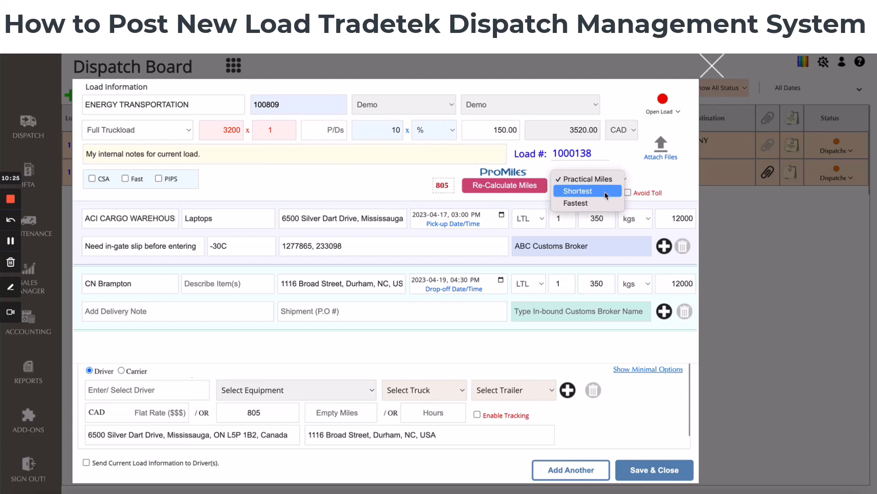
left_click(627, 185)
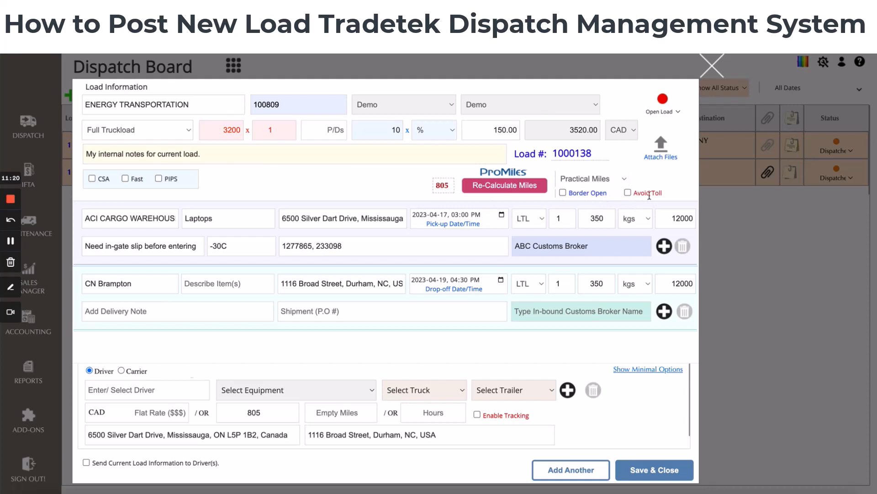
left_click(628, 193)
left_click(471, 185)
left_click(627, 192)
left_click(136, 388)
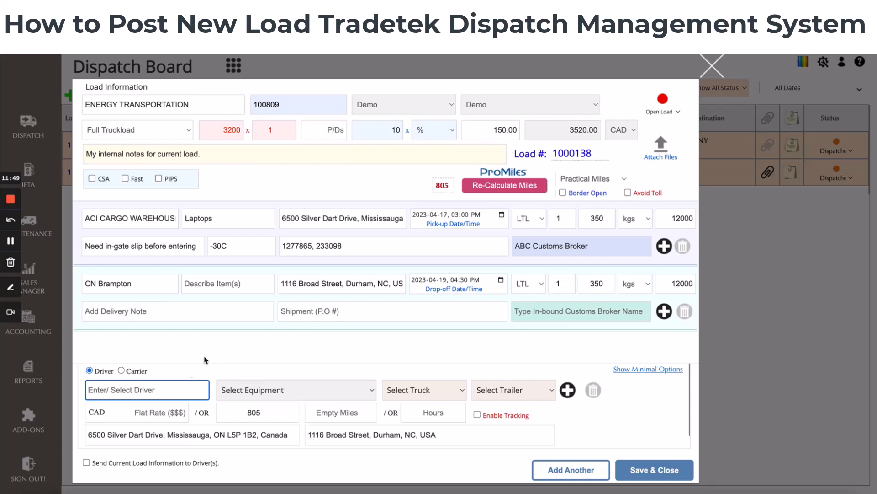
type("gu")
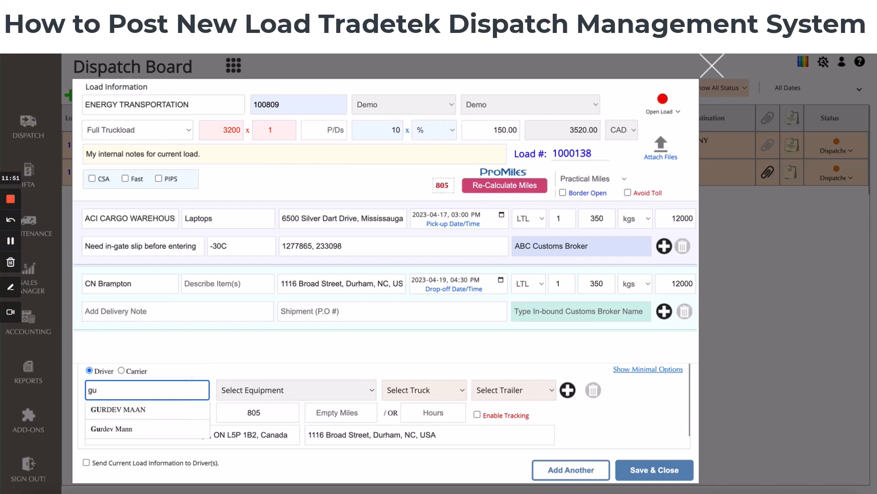
left_click(124, 428)
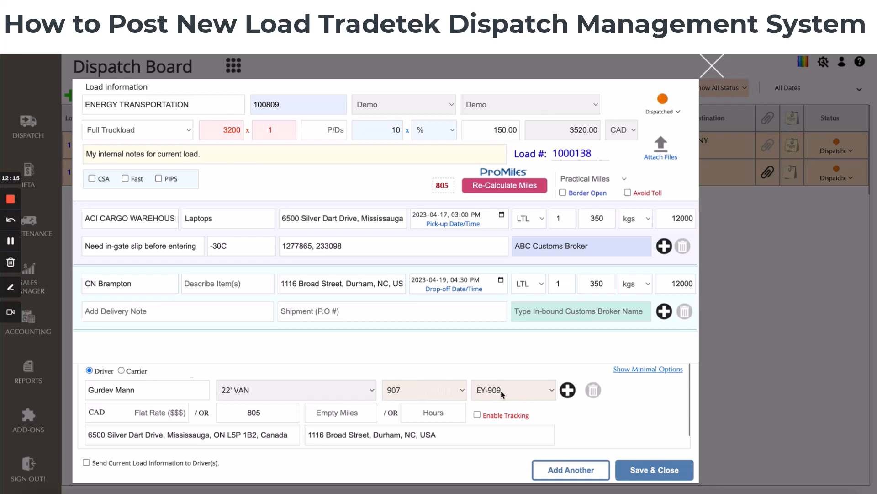
Keep truck 907 and set the trailer to AS001
left_click(457, 393)
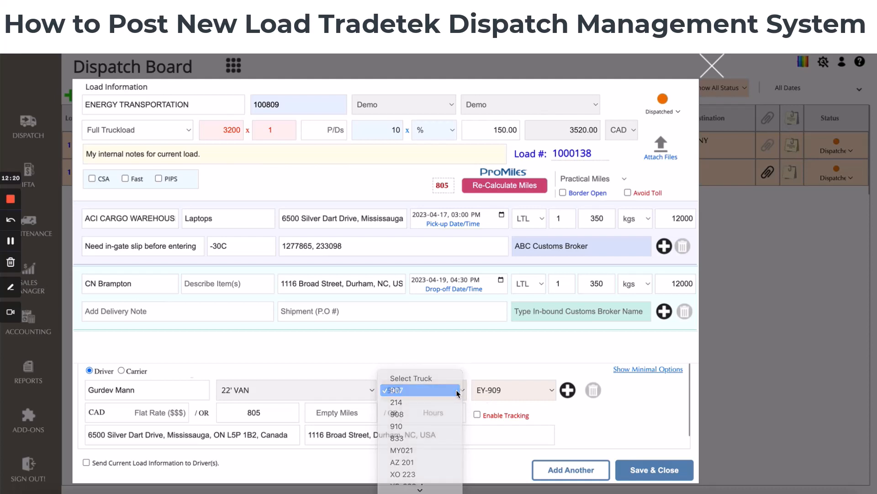
left_click(457, 392)
left_click(501, 392)
left_click(501, 392)
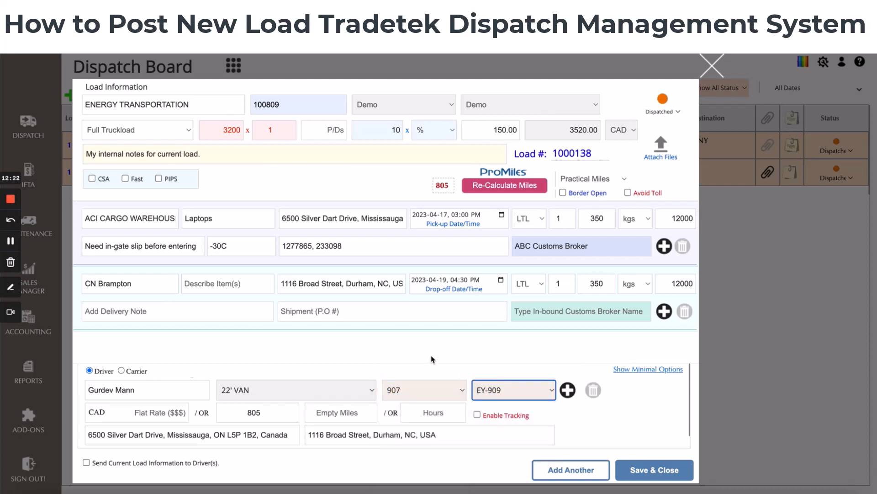
left_click(502, 390)
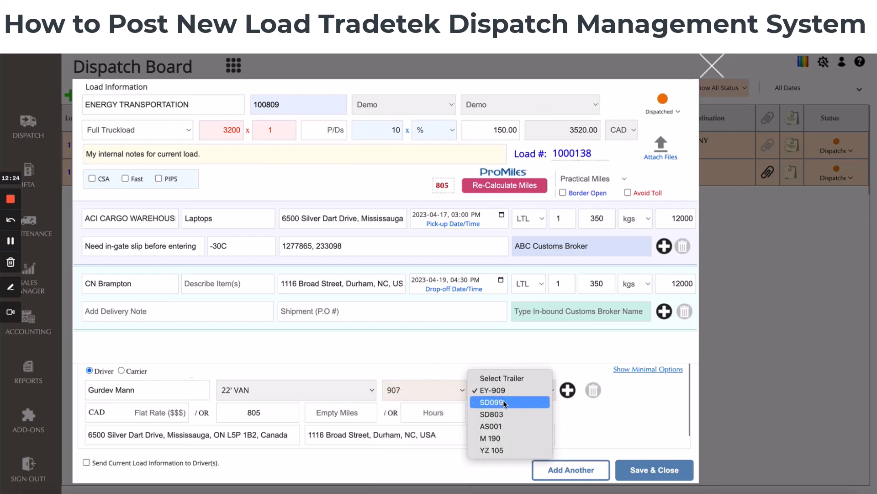
left_click(505, 427)
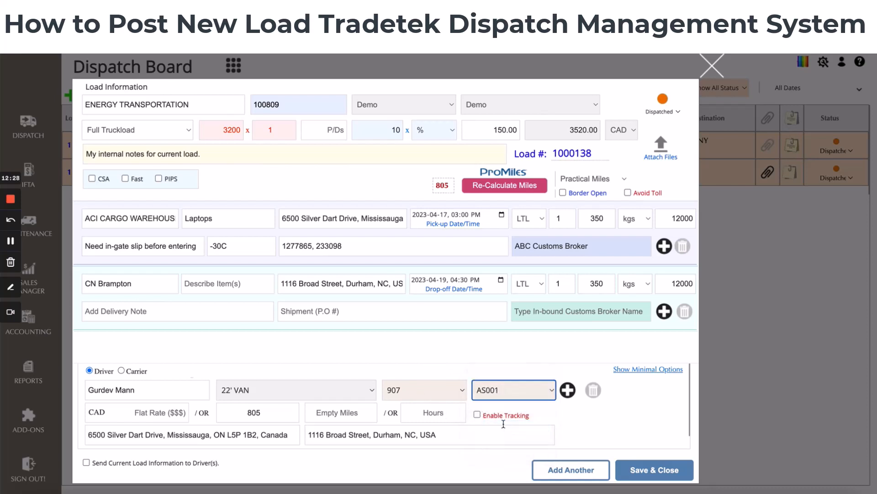
Try driver pay miles of 750, 900, 805 and 700
scroll(411, 373, "down", 1)
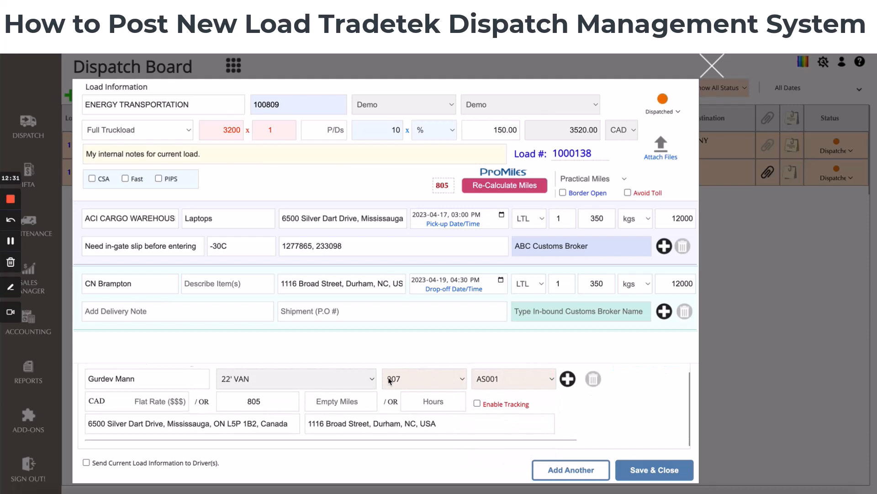
scroll(197, 400, "up", 1)
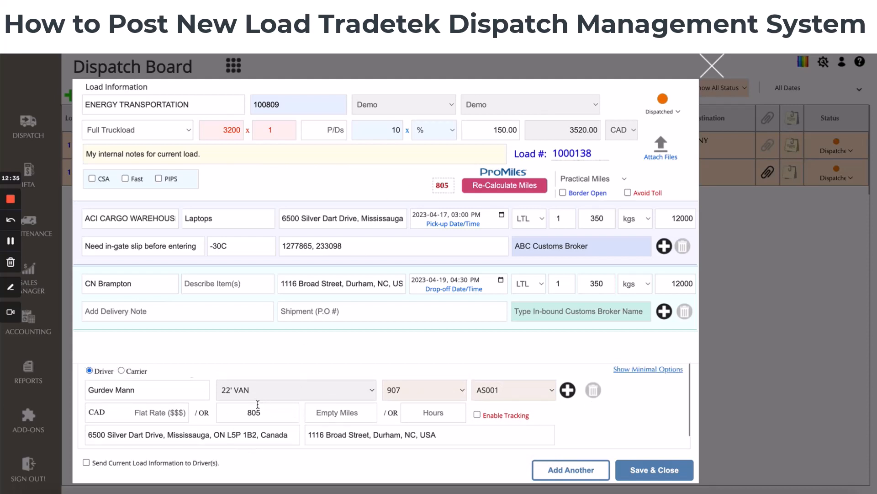
left_click_drag(248, 412, 265, 412)
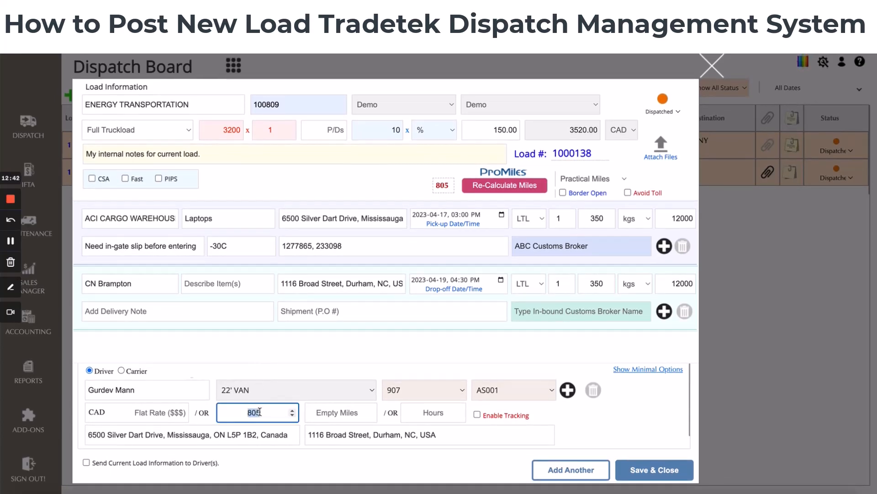
type("750")
left_click_drag(247, 412, 262, 412)
type("900")
key("BackSpace")
key("BackSpace")
key("BackSpace")
type("805")
double_click(263, 412)
type("750")
key("BackSpace")
key("BackSpace")
type("00")
Enter 100 empty miles, restore 805 pay miles, then clear the empty miles
key("Tab")
type("100")
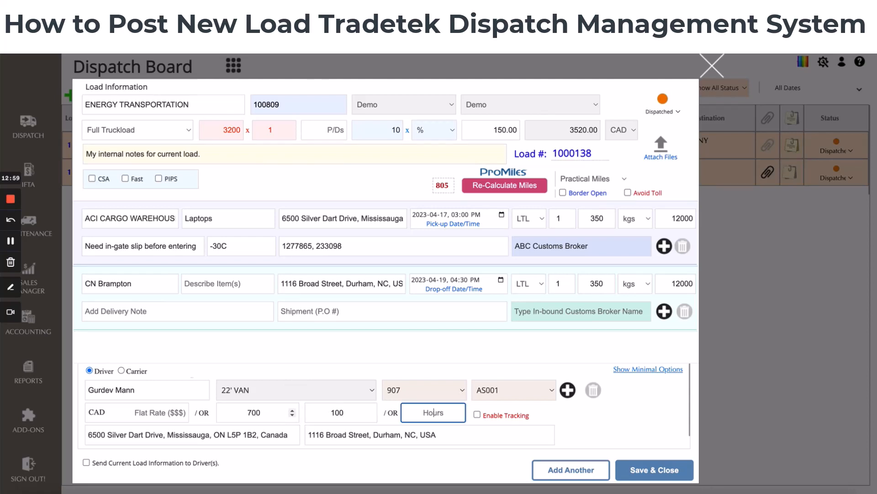
double_click(254, 413)
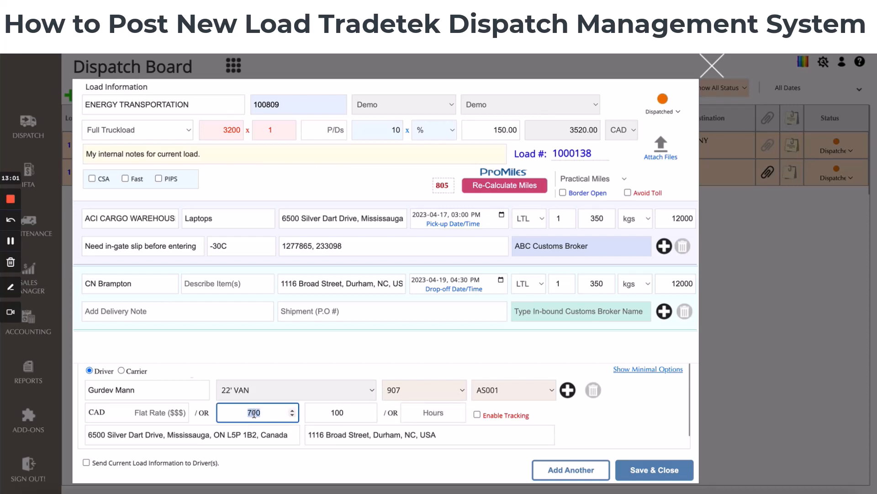
type("805")
left_click(332, 413)
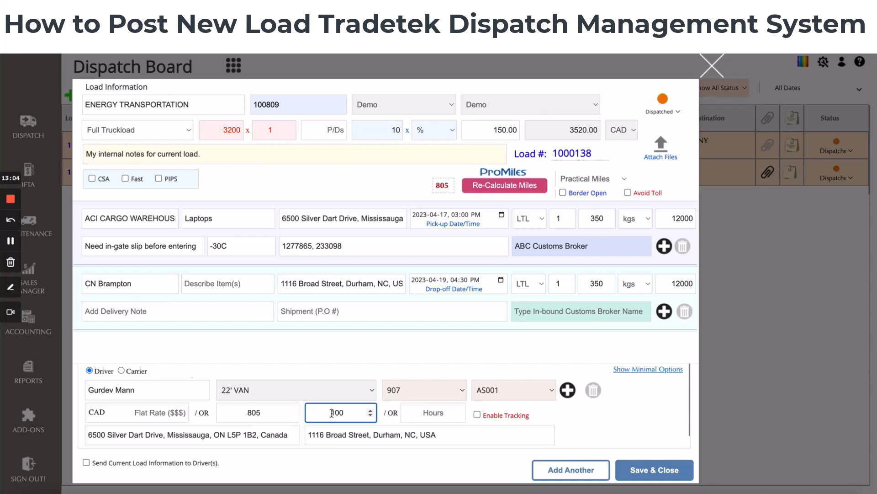
double_click(332, 413)
key("BackSpace")
left_click(332, 348)
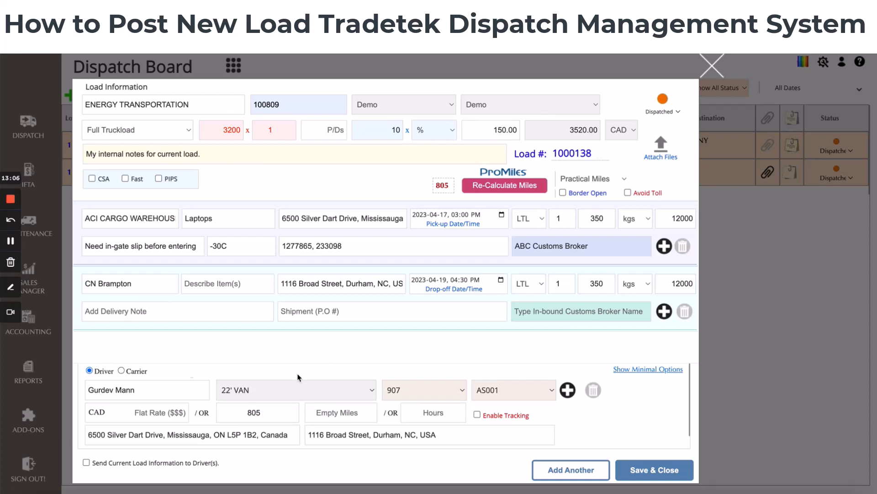
Try a driver flat rate of 500 and clear it again
left_click(142, 411)
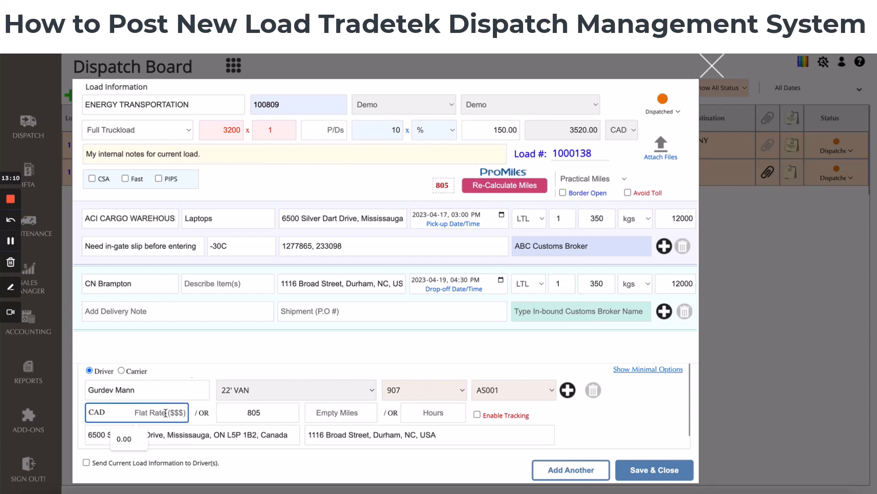
type("500")
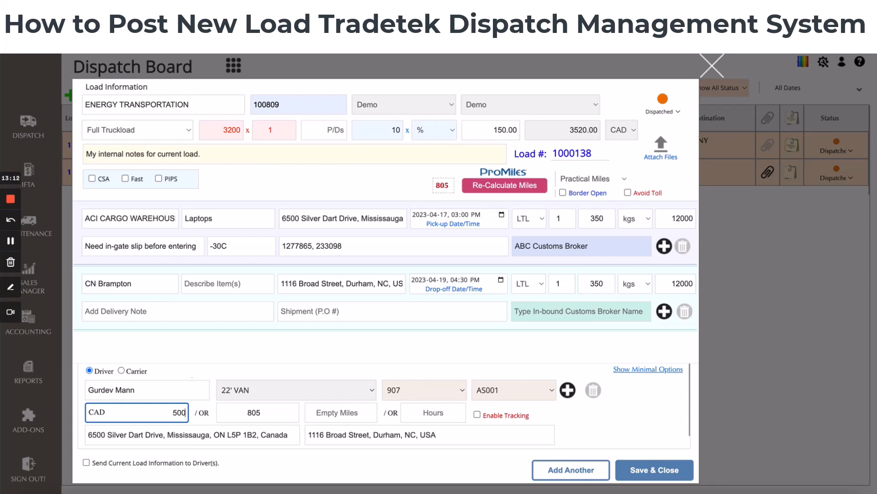
key("BackSpace")
key("BackSpace")
key("BackSpace")
left_click(424, 410)
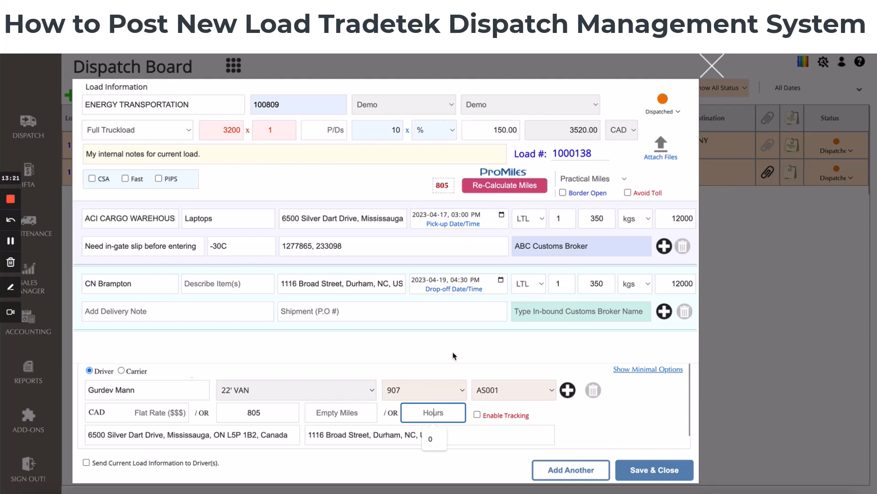
left_click(476, 371)
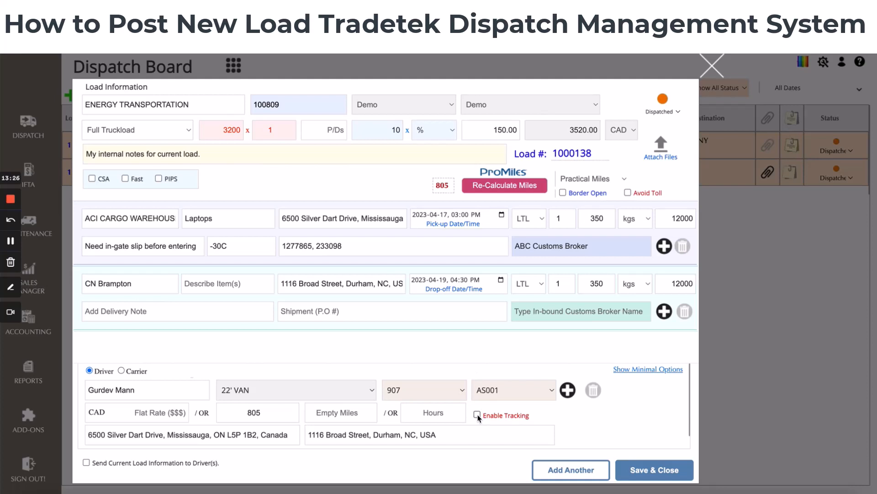
Review the tracking option and the driver's start and end addresses
left_click(477, 414)
left_click(210, 432)
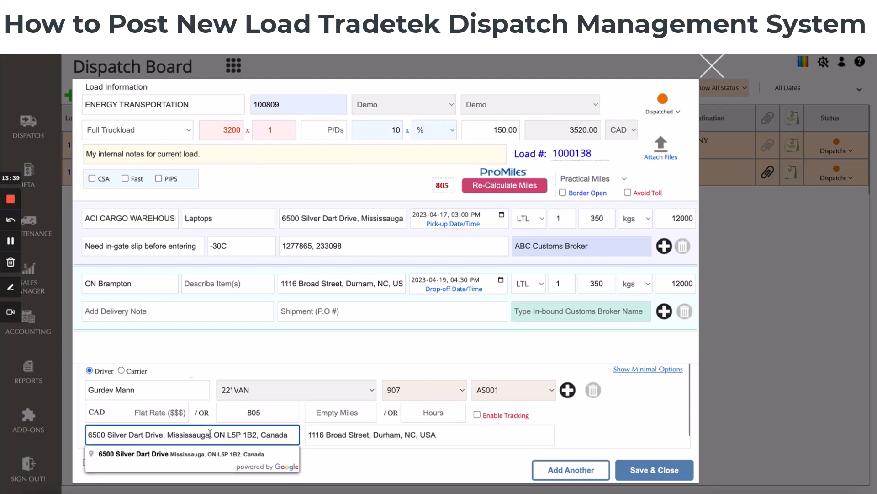
left_click(367, 432)
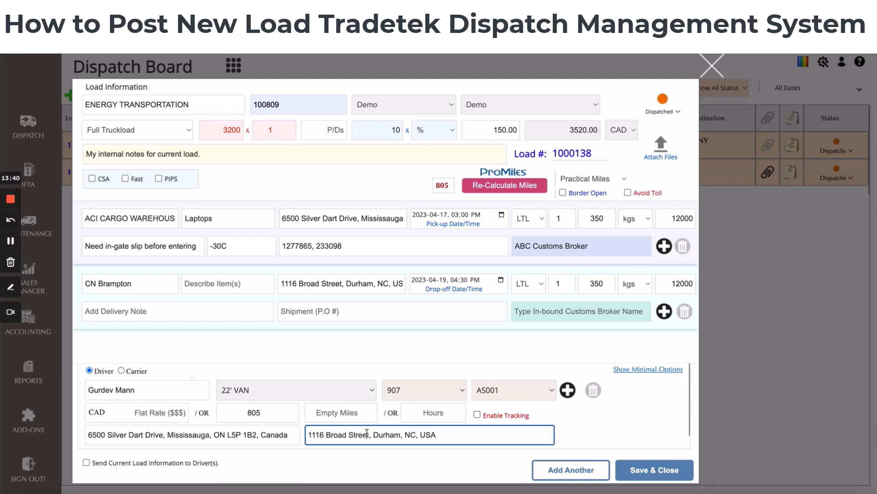
left_click(586, 426)
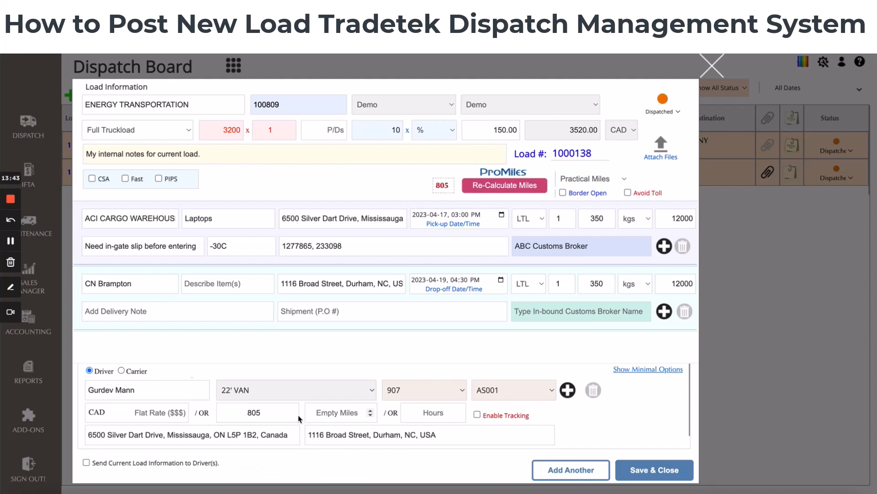
Choose to send the current load information to the driver and save the load
scroll(281, 414, "down", 1)
scroll(282, 413, "up", 1)
left_click(86, 462)
left_click(632, 472)
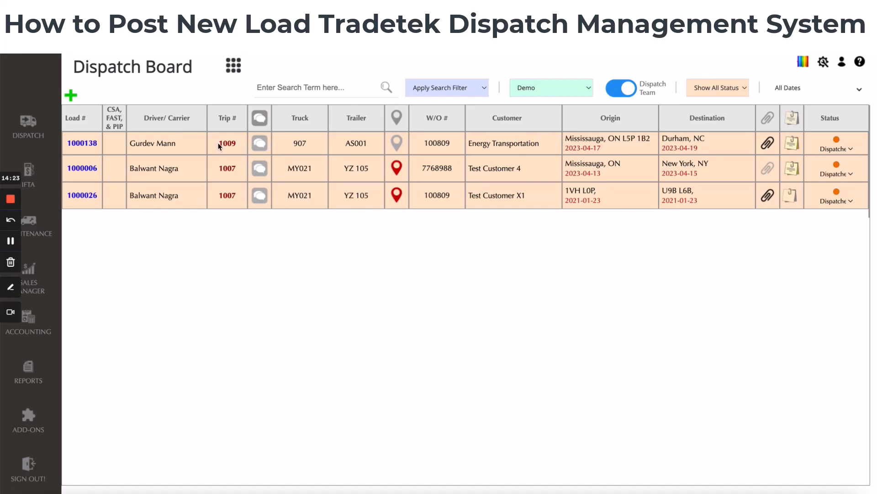
View the attachments of load 1000138 on the dispatch board
left_click_drag(218, 143, 224, 142)
left_click(768, 144)
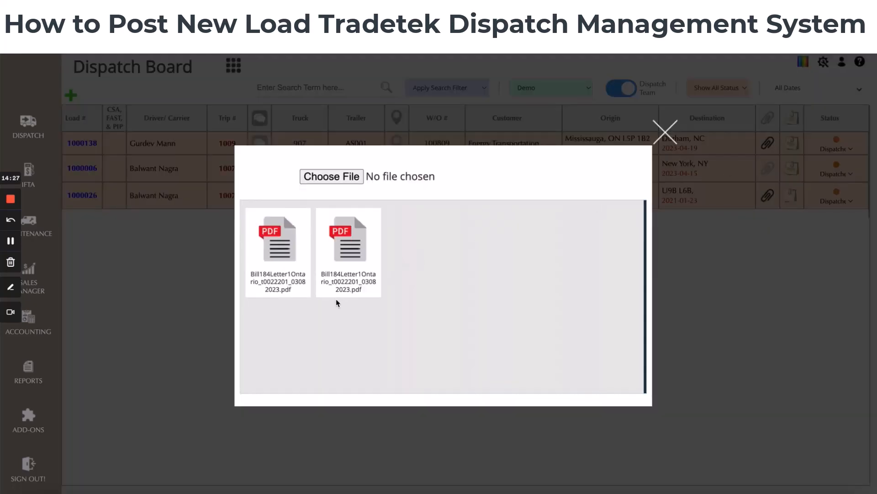
left_click(667, 132)
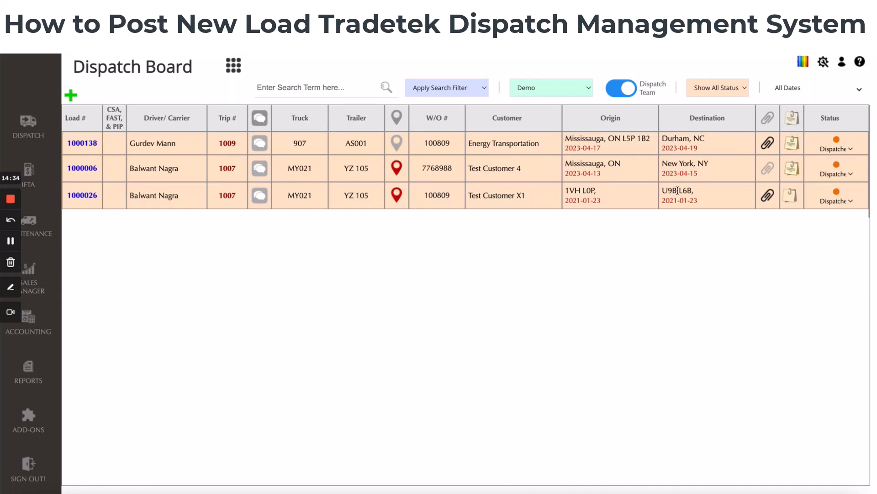
Set load 1000138's status to On-Route
left_click(835, 152)
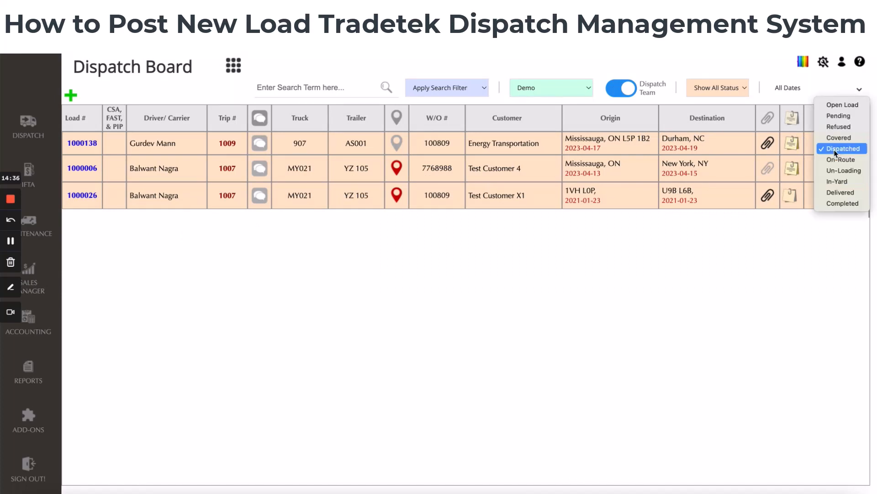
left_click(835, 160)
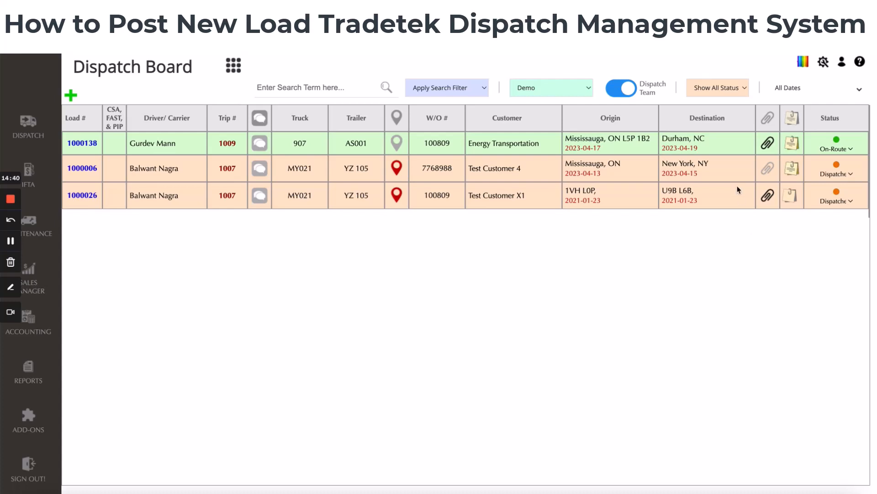
left_click(842, 154)
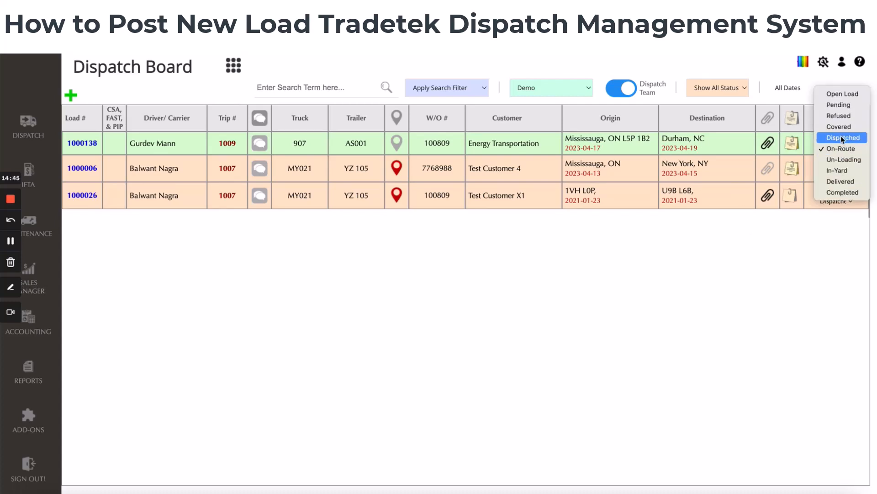
left_click(841, 136)
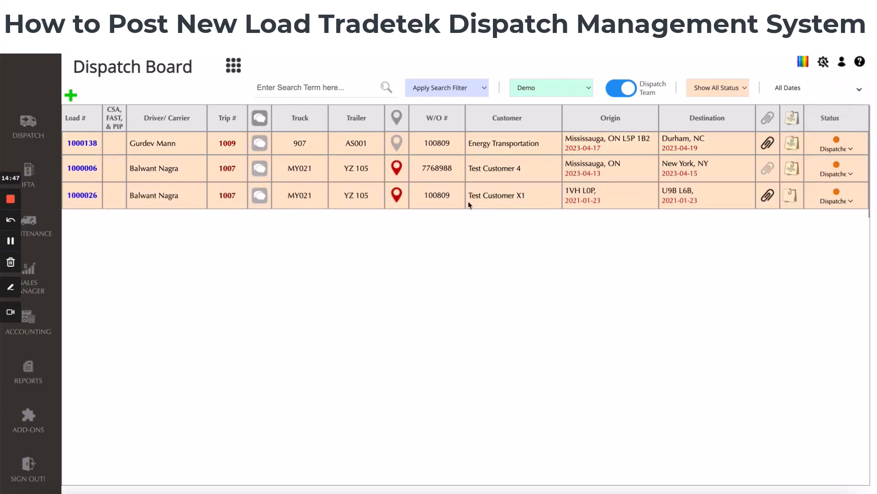
left_click(842, 149)
left_click(838, 158)
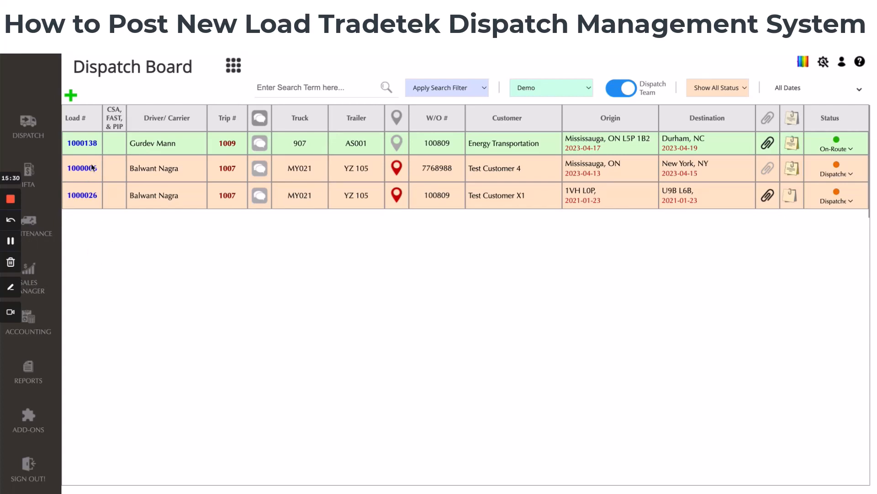
Open Manage Drivers' Trips from the add menu
left_click(74, 96)
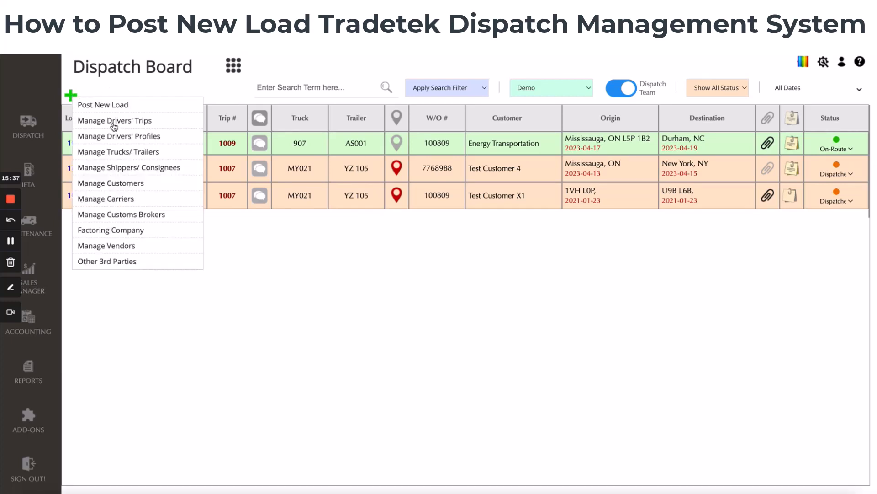
left_click(288, 232)
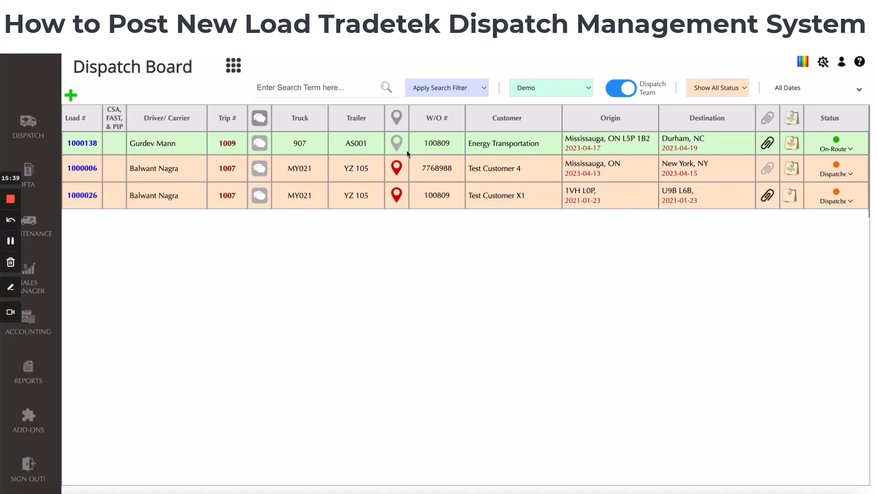
left_click(73, 97)
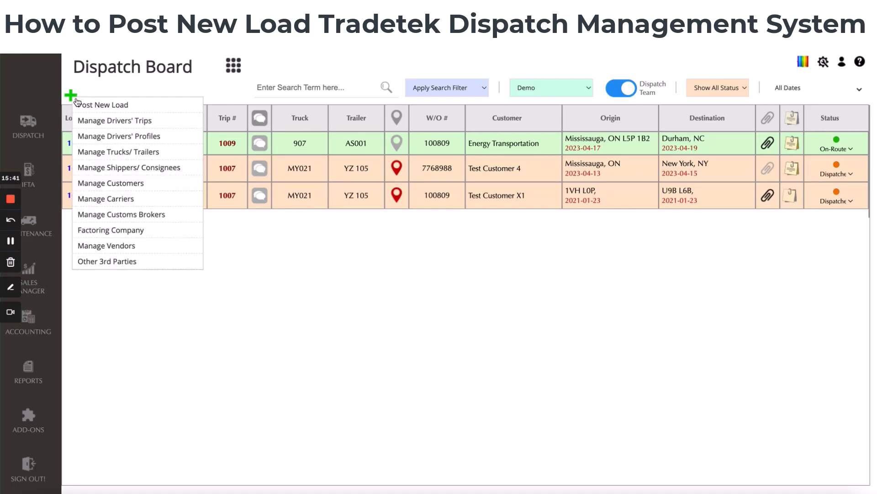
left_click(114, 121)
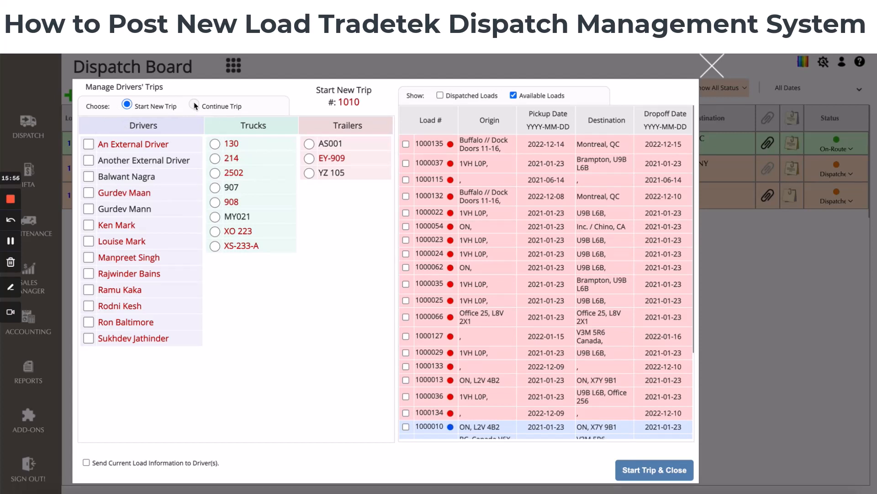
left_click(89, 177)
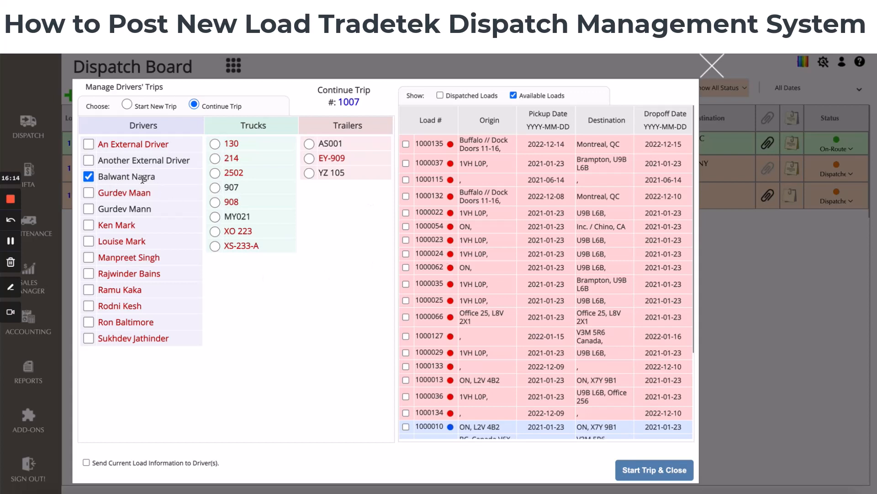
left_click(88, 176)
left_click(90, 210)
double_click(340, 101)
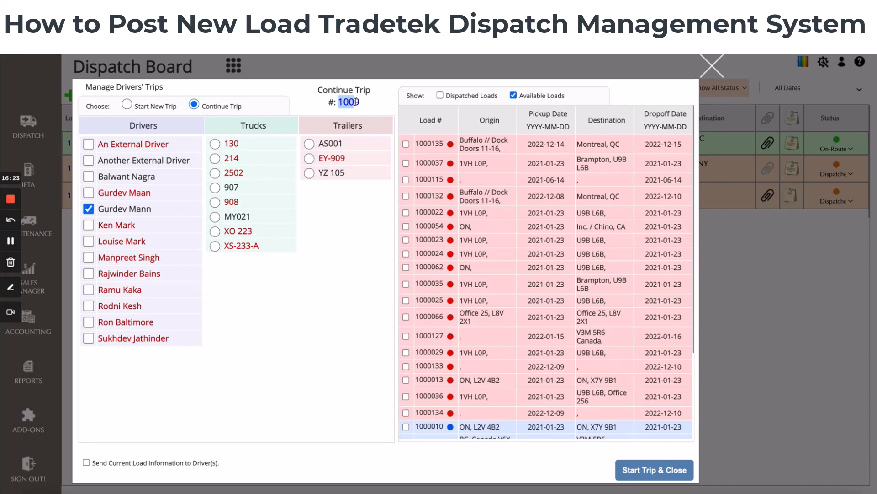
left_click(366, 106)
left_click(216, 189)
left_click(309, 144)
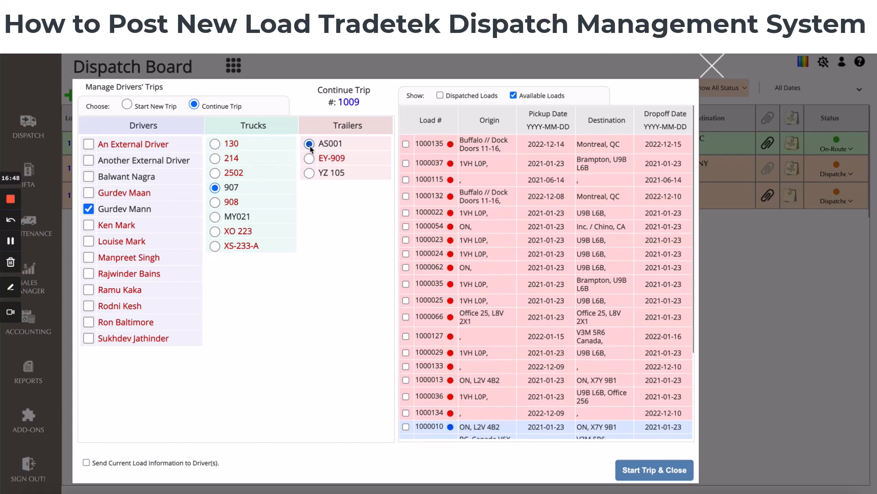
left_click(441, 95)
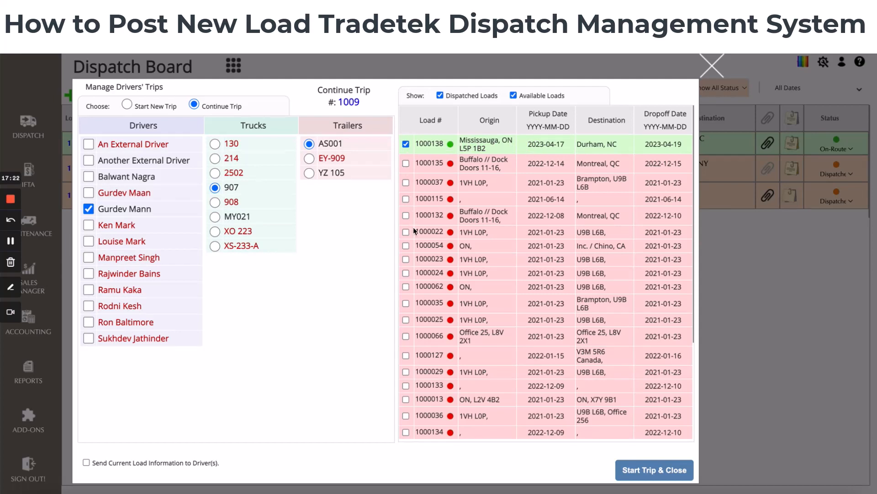
left_click(406, 245)
Send the current load information to the driver and start the trip
left_click(627, 468)
left_click(85, 462)
left_click(639, 467)
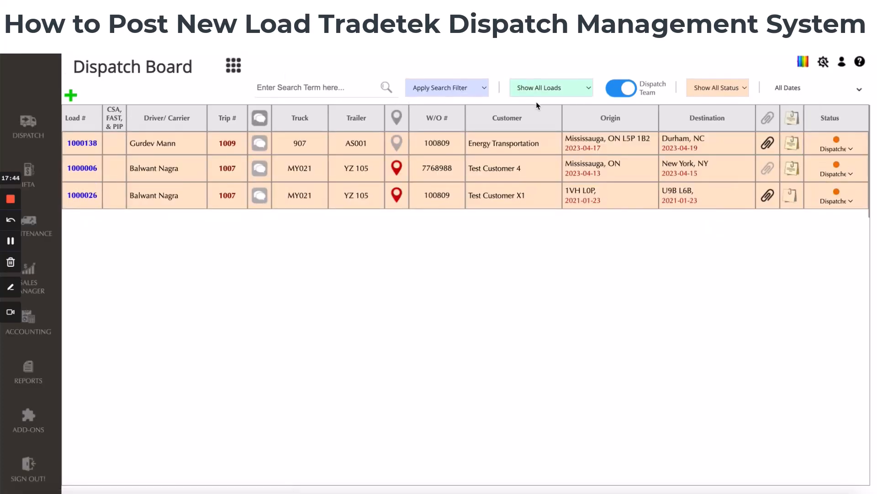
left_click(548, 93)
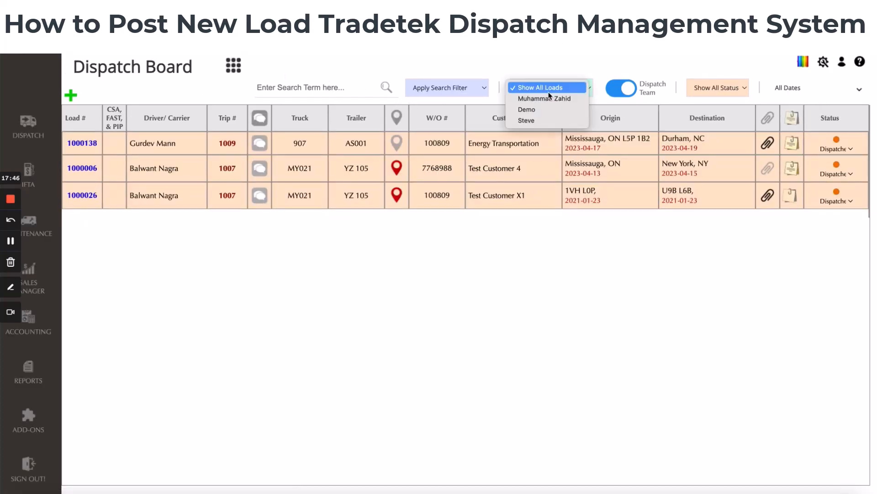
left_click(539, 120)
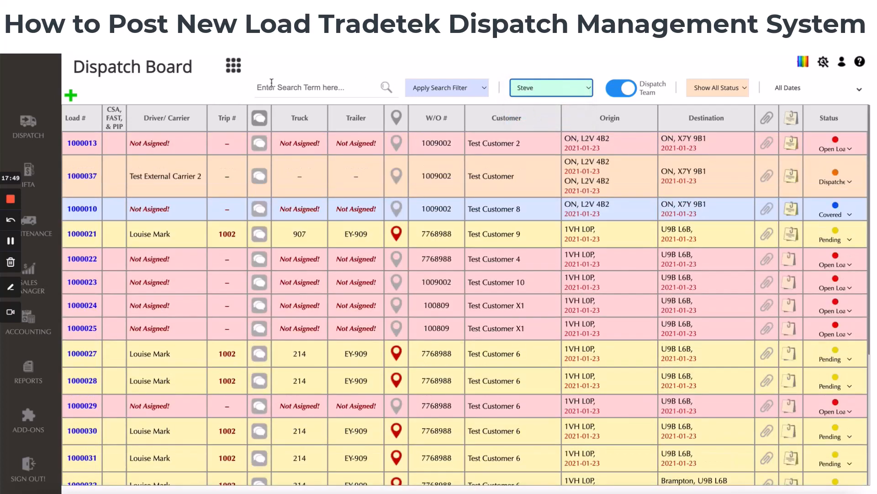
left_click(579, 89)
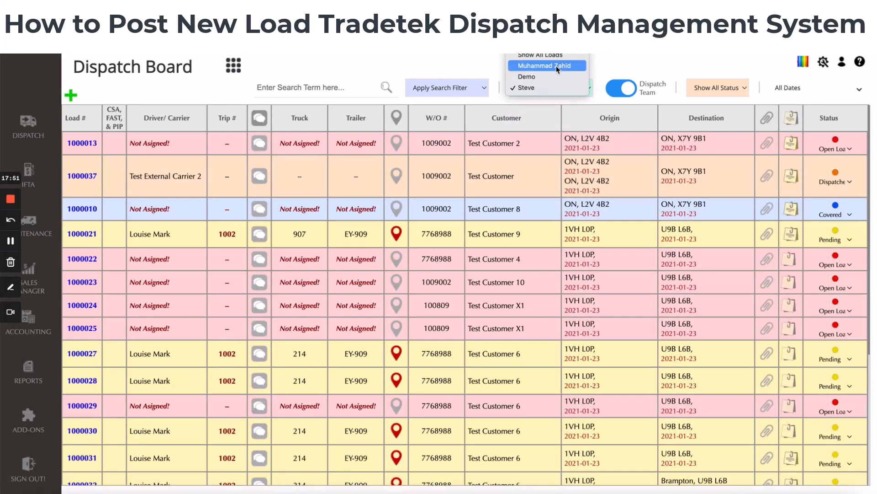
left_click(552, 77)
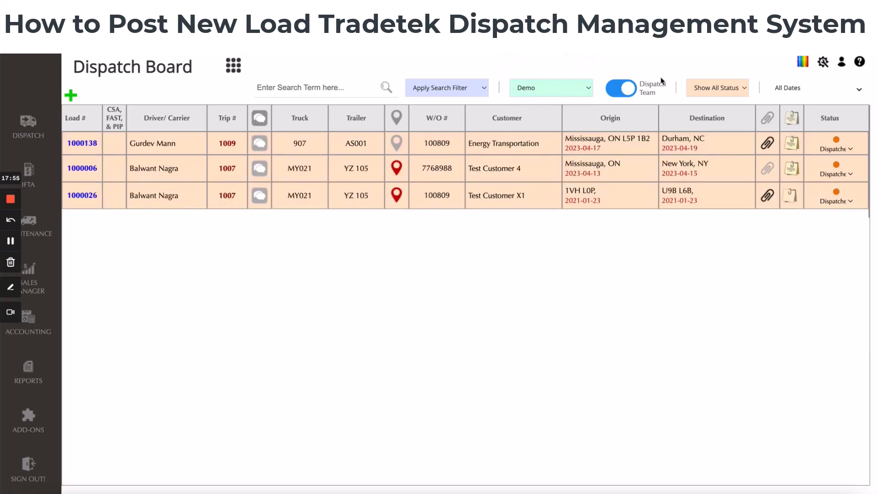
left_click(554, 93)
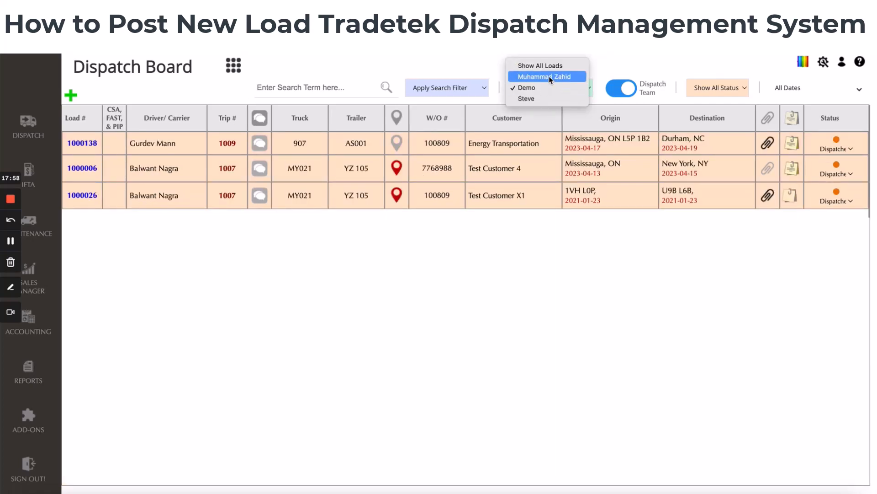
left_click(546, 76)
left_click(547, 89)
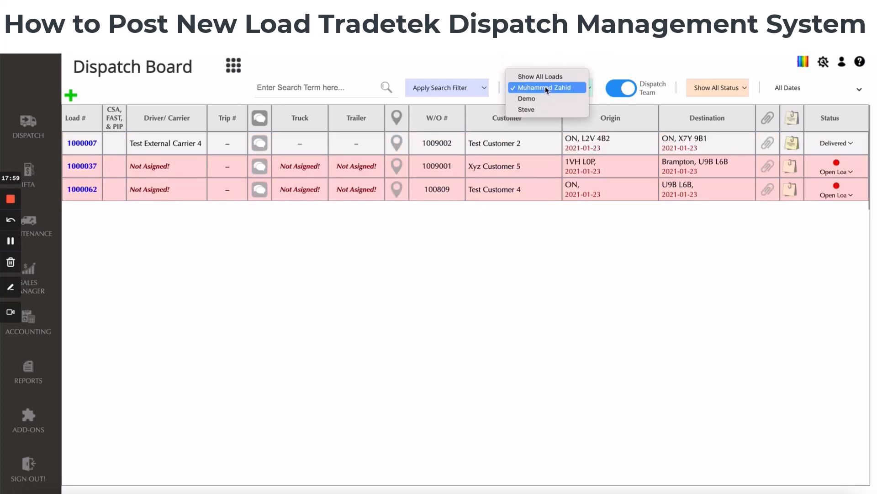
left_click(536, 109)
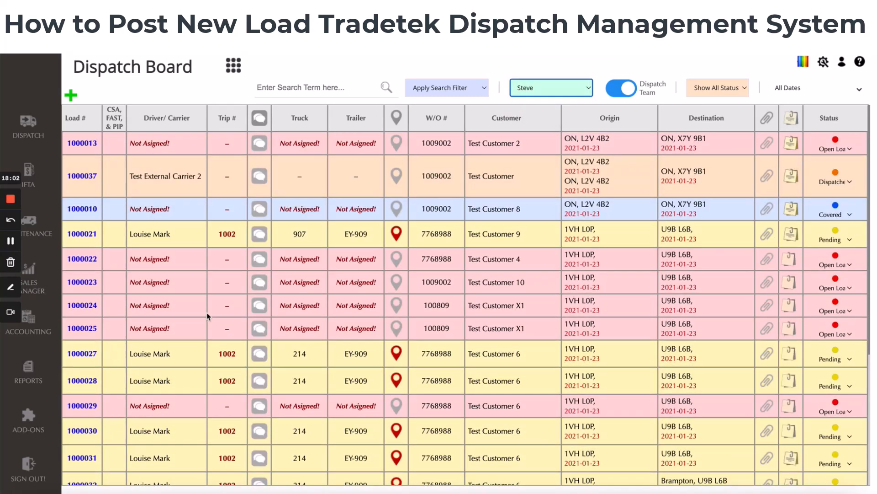
Examine load 1000054's driver and trip number in Steve's team view
scroll(160, 276, "down", 5)
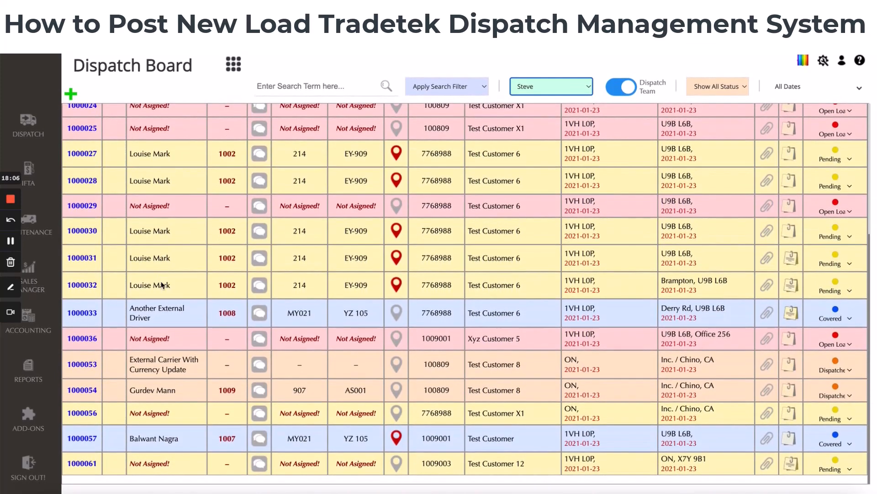
left_click_drag(67, 392, 238, 394)
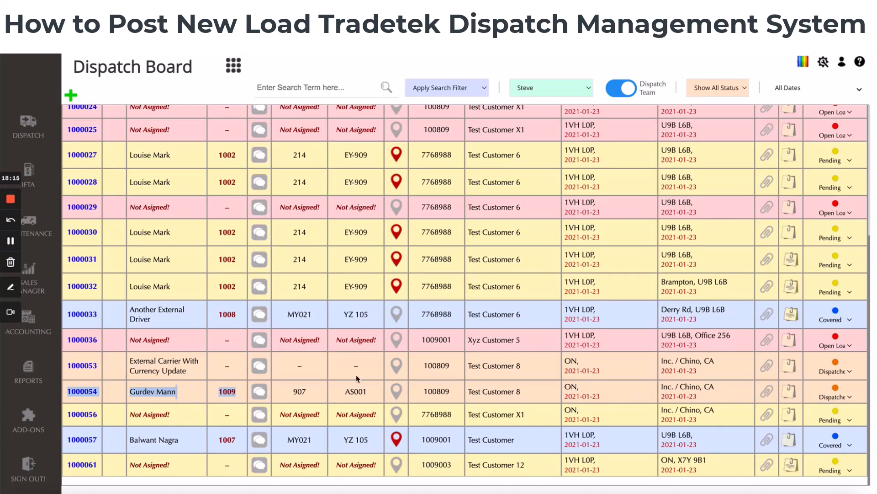
left_click(221, 393)
left_click_drag(219, 393, 239, 392)
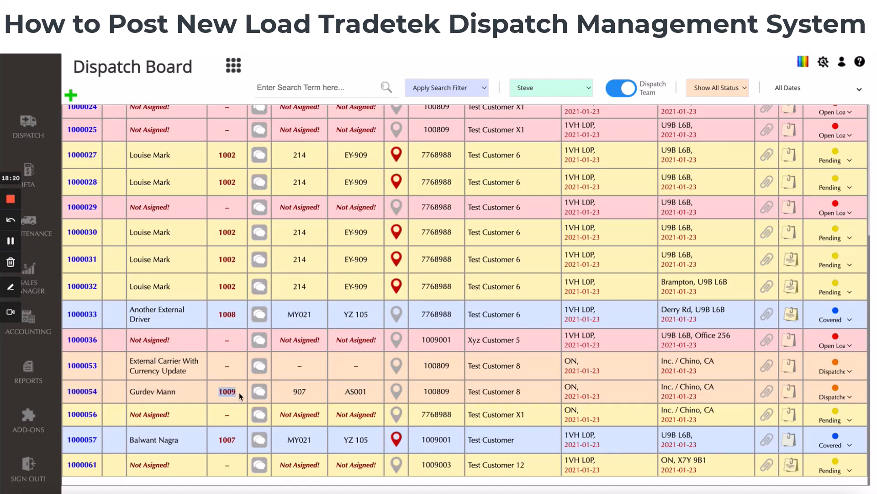
left_click(240, 392)
left_click(553, 91)
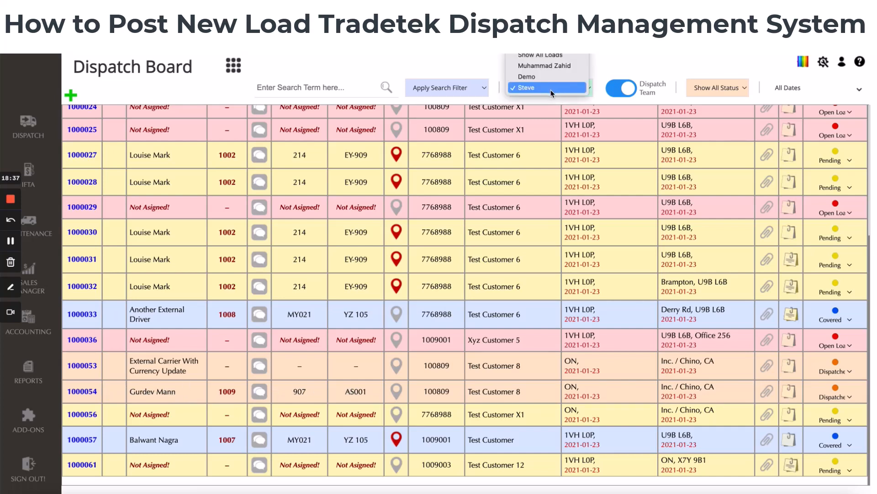
left_click(551, 89)
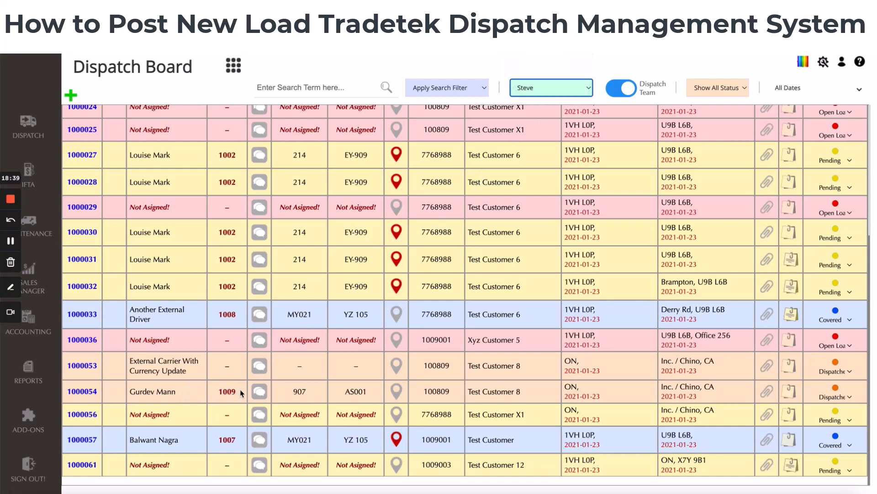
Filter the board to the Demo team and examine load 1000138's trip number and driver
left_click(525, 87)
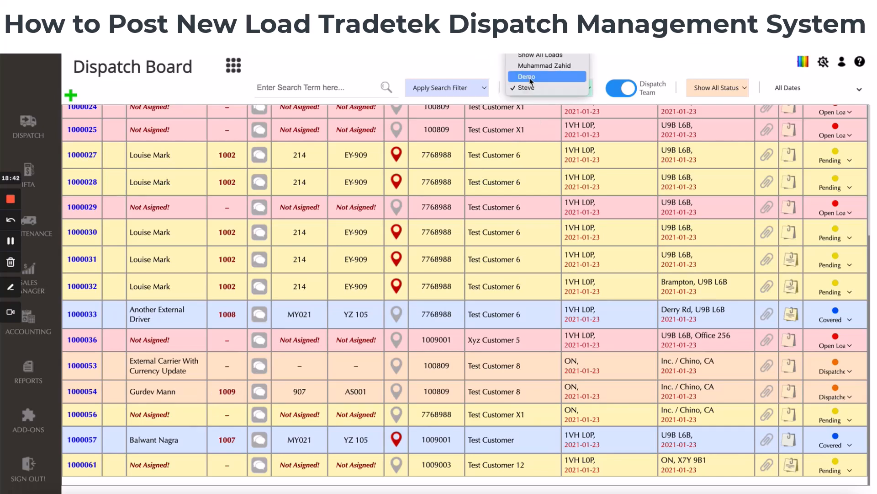
left_click(533, 74)
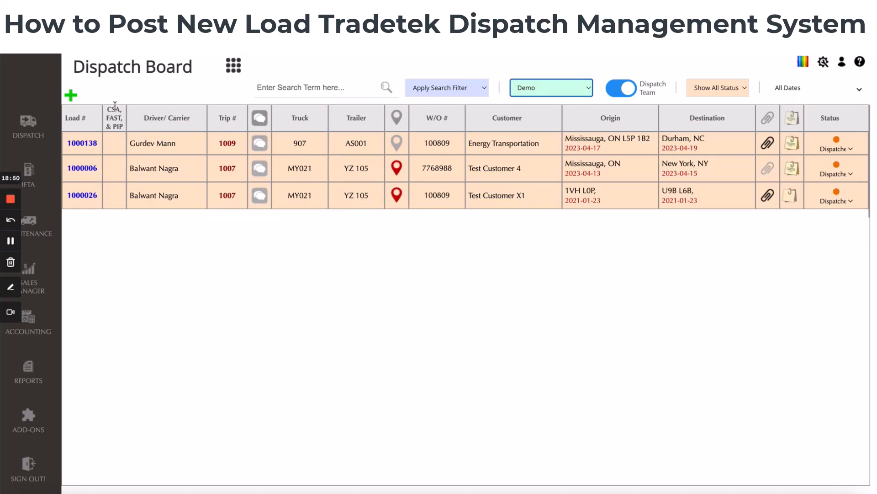
left_click(10, 241)
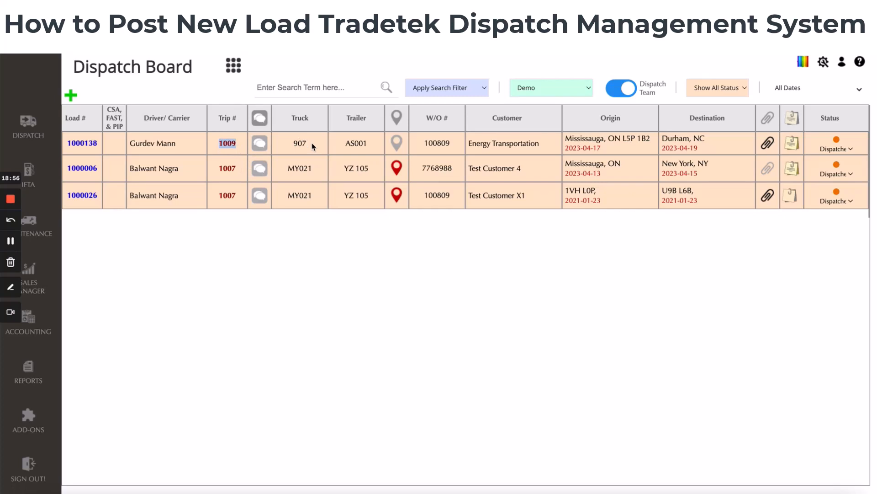
left_click_drag(136, 143, 179, 148)
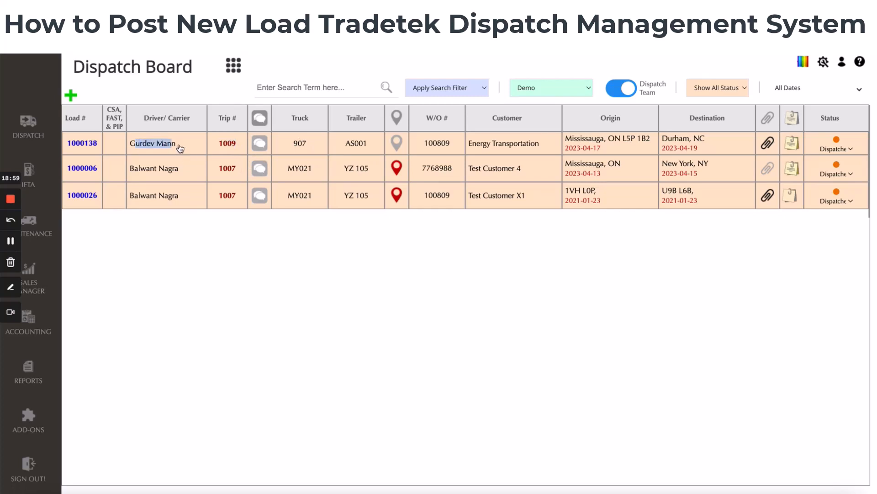
left_click(195, 149)
Compare load 1000054's trip under Steve's team filter and return the filter to Demo
left_click(540, 91)
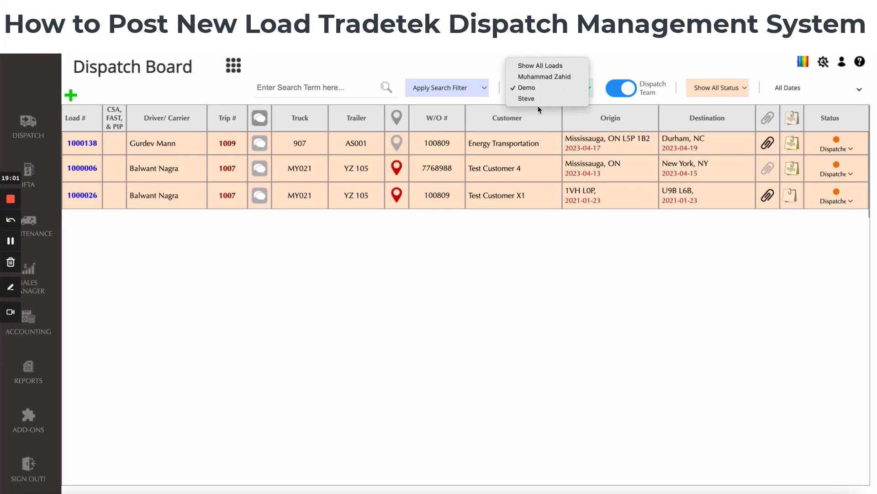
left_click(538, 99)
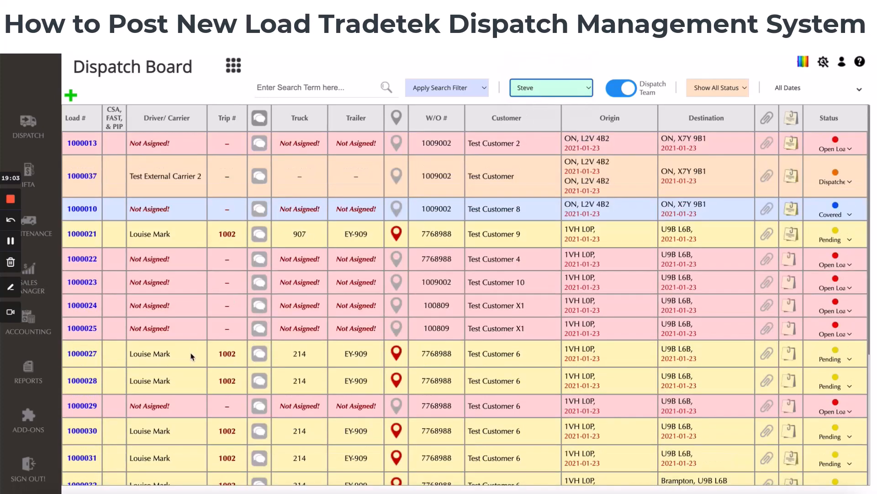
scroll(191, 356, "down", 5)
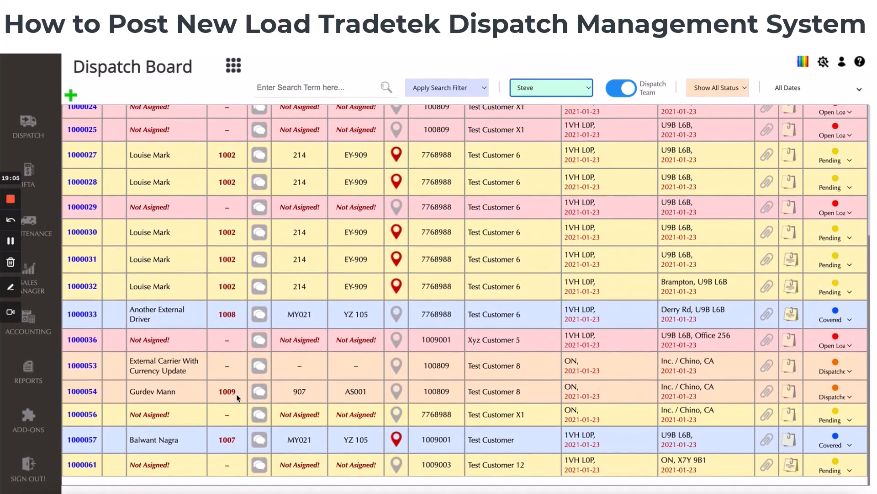
left_click_drag(237, 397, 218, 396)
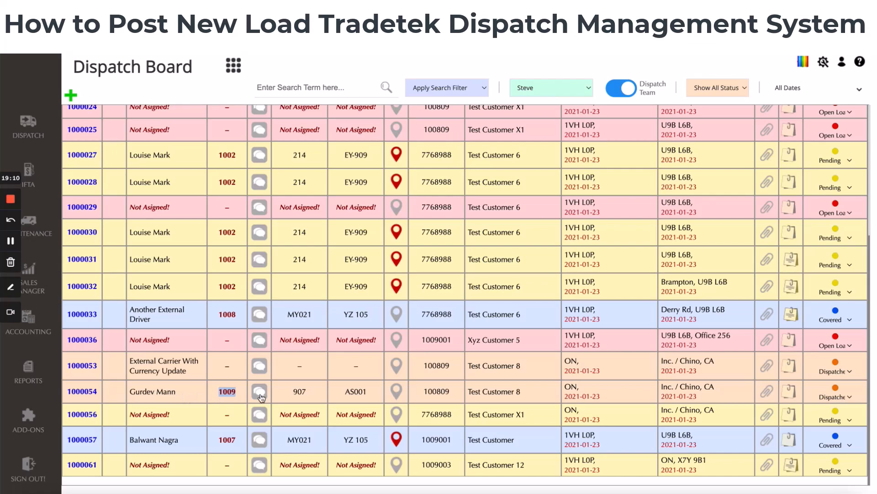
scroll(290, 396, "up", 1)
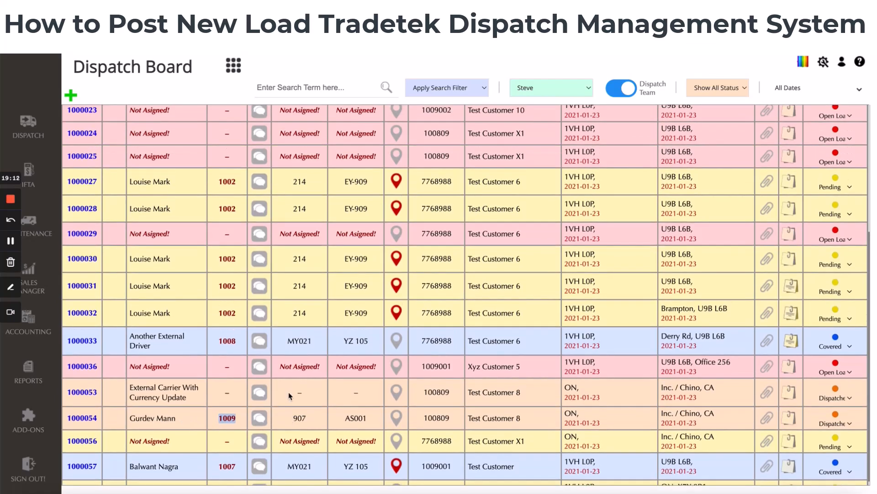
scroll(290, 396, "up", 7)
left_click(536, 84)
left_click(533, 76)
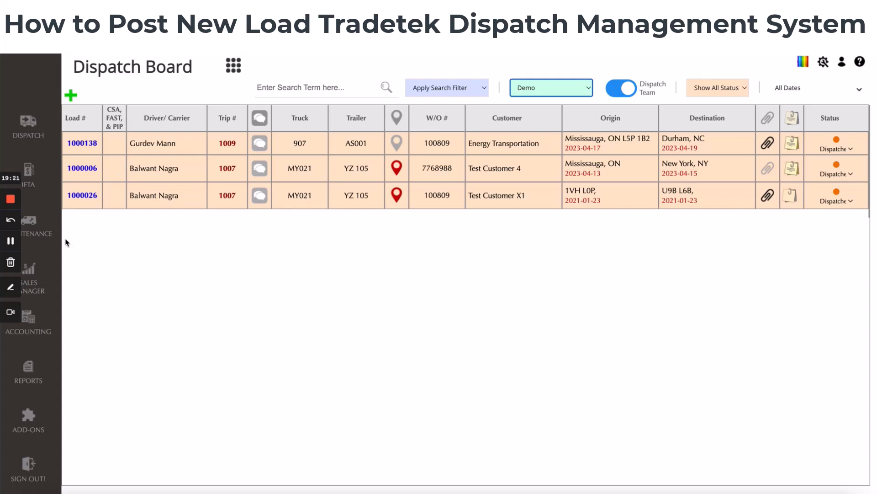
left_click(10, 241)
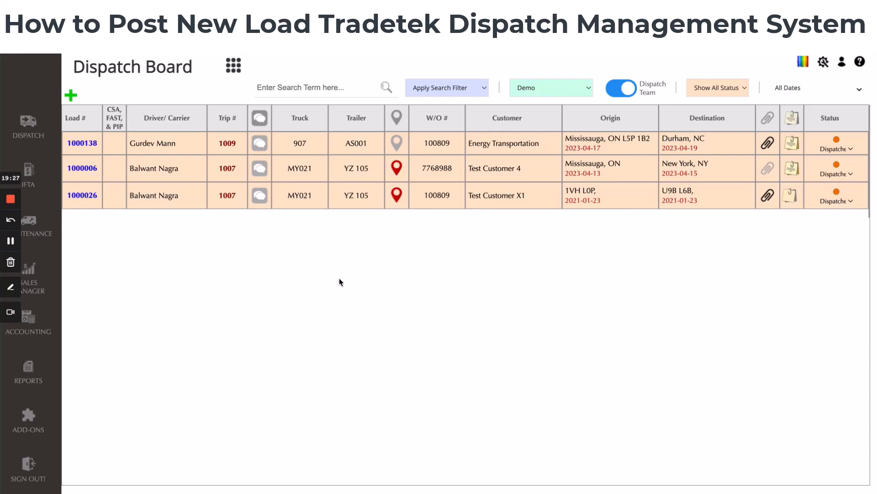
left_click(71, 96)
mouse_move(72, 96)
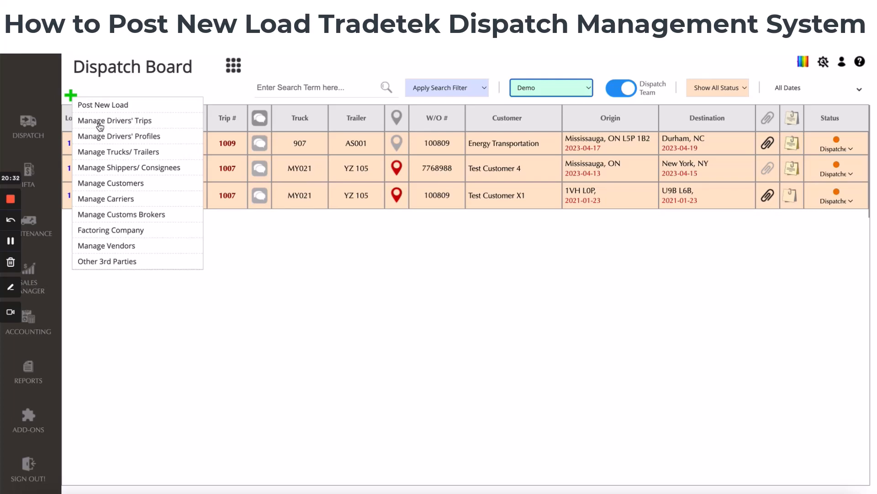
left_click(130, 308)
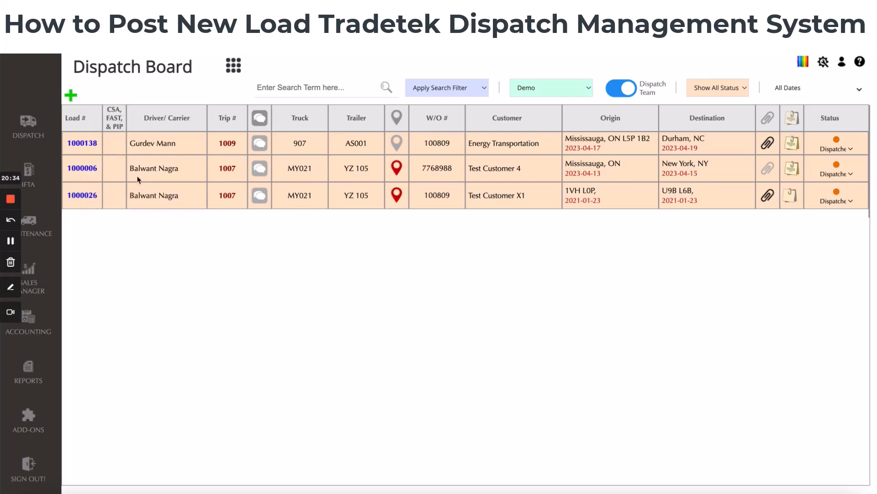
Open load 1000138 in its edit form to review the details and close it with Update
left_click(92, 145)
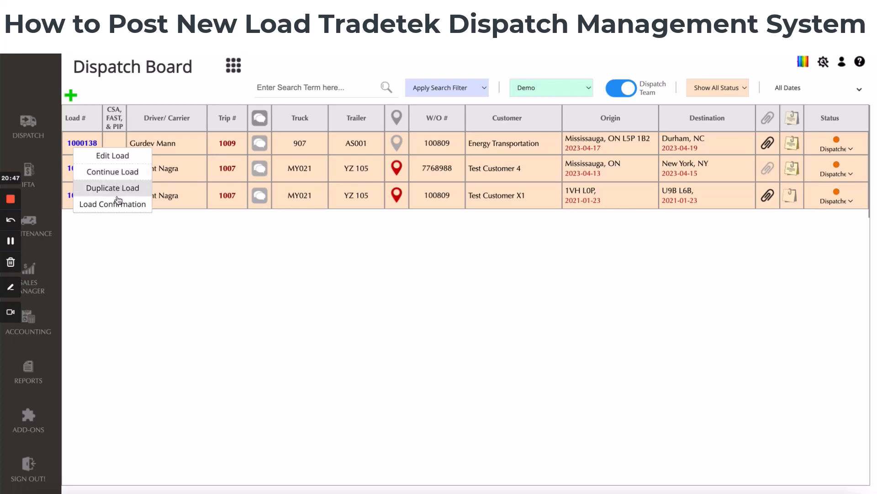
left_click(122, 156)
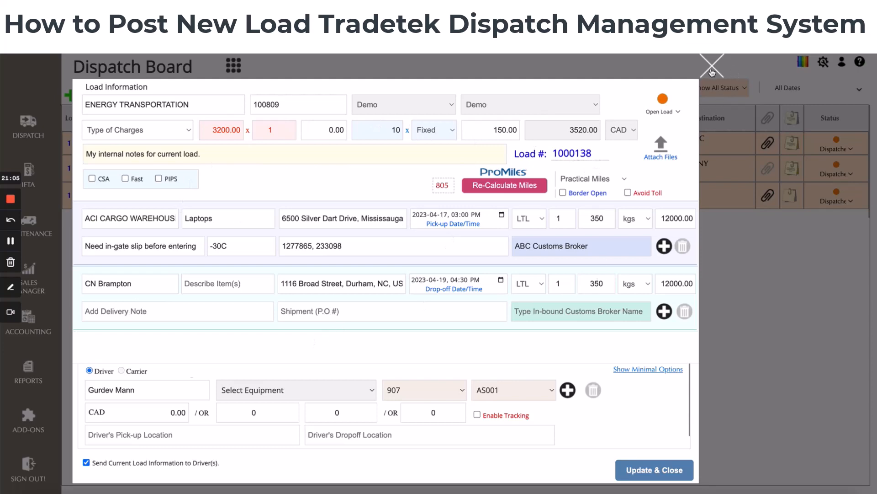
left_click(657, 468)
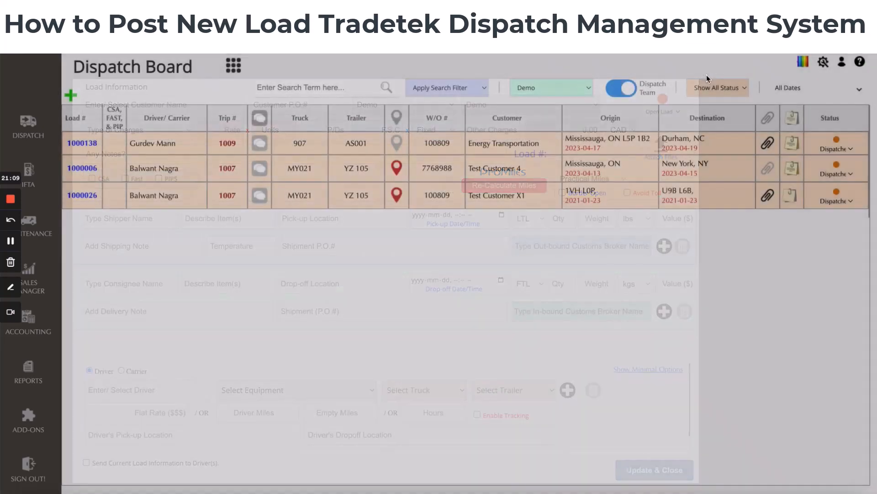